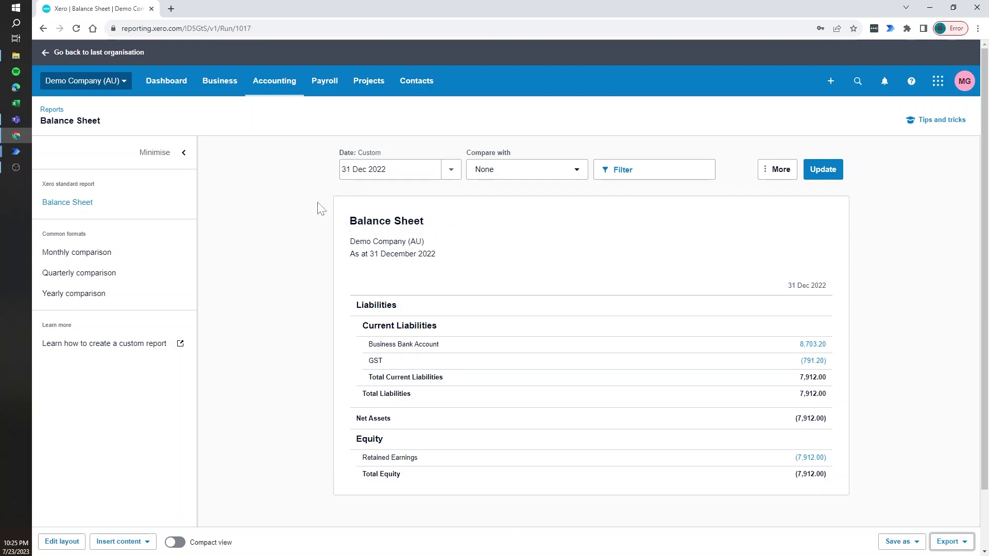
# Open the Date dropdown above the Balance Sheet to show the preset report dates
pyautogui.scroll(-2, 347, 278)
pyautogui.scroll(2, 347, 278)
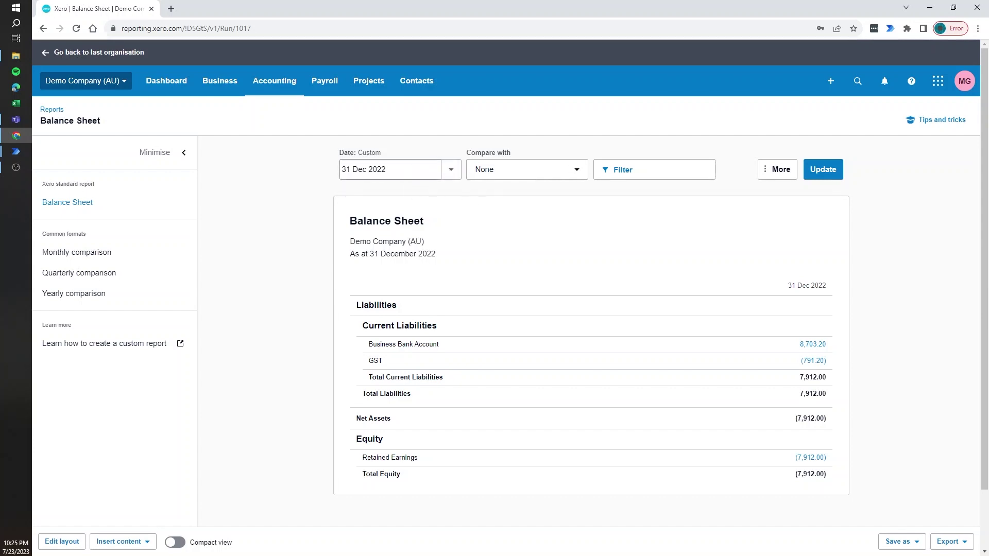
pyautogui.click(451, 173)
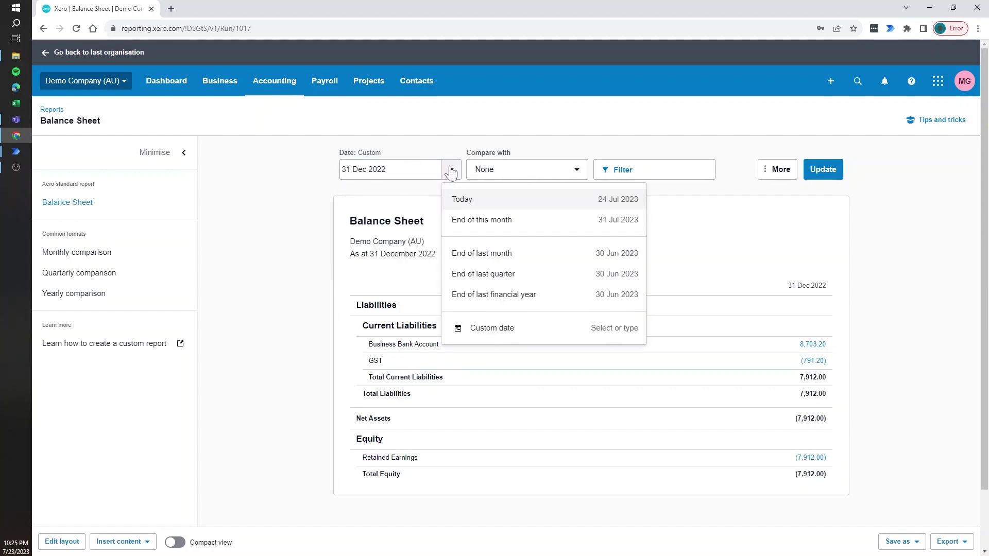
# Choose Custom date and pick 31 March 2023 in the calendar
pyautogui.click(470, 333)
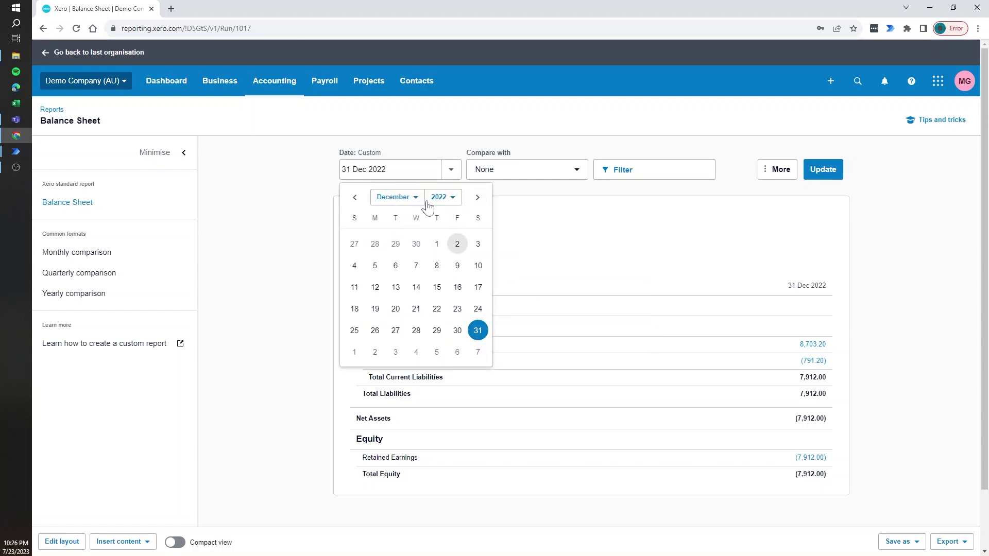
pyautogui.click(414, 199)
pyautogui.click(452, 200)
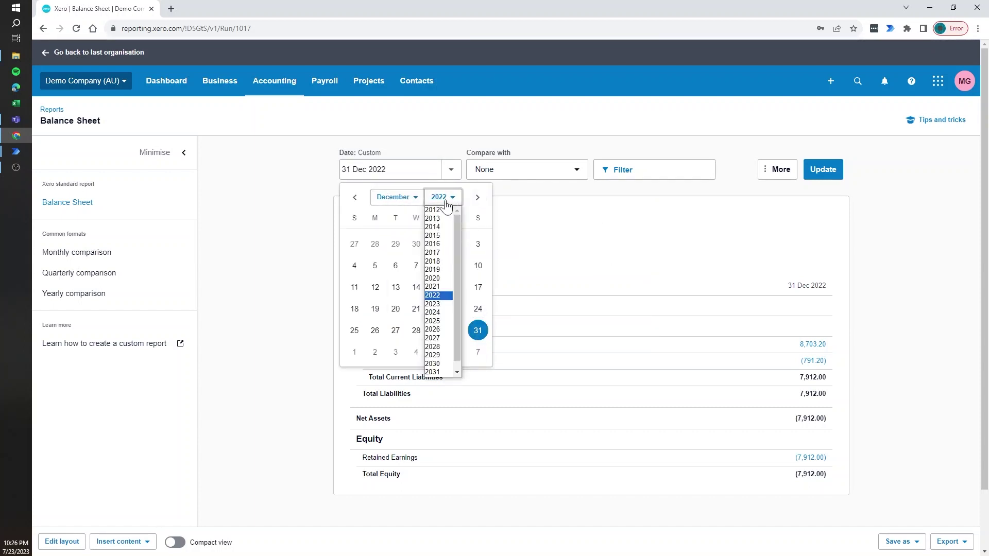
pyautogui.click(446, 202)
pyautogui.click(478, 197)
pyautogui.click(478, 197)
pyautogui.click(355, 198)
pyautogui.click(478, 199)
pyautogui.click(478, 199)
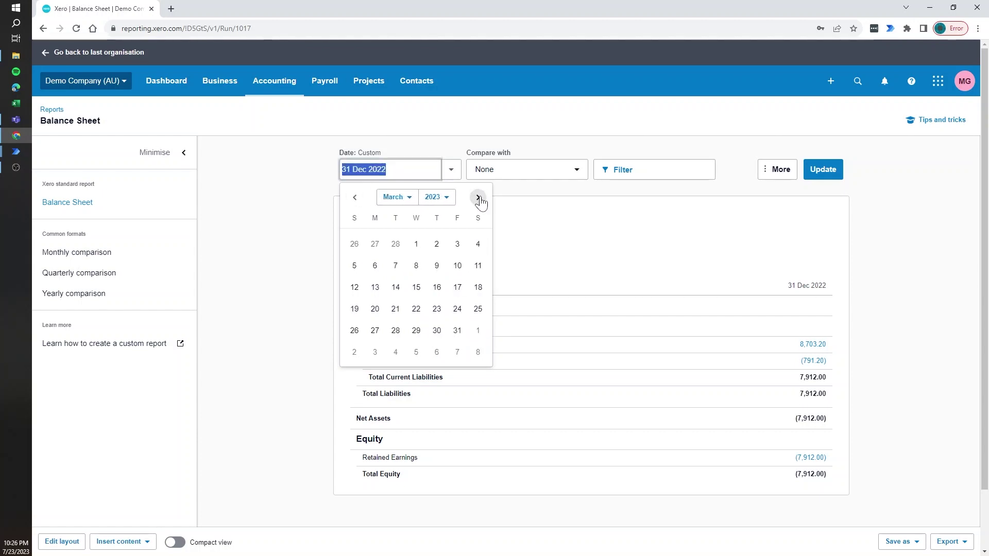
pyautogui.click(458, 331)
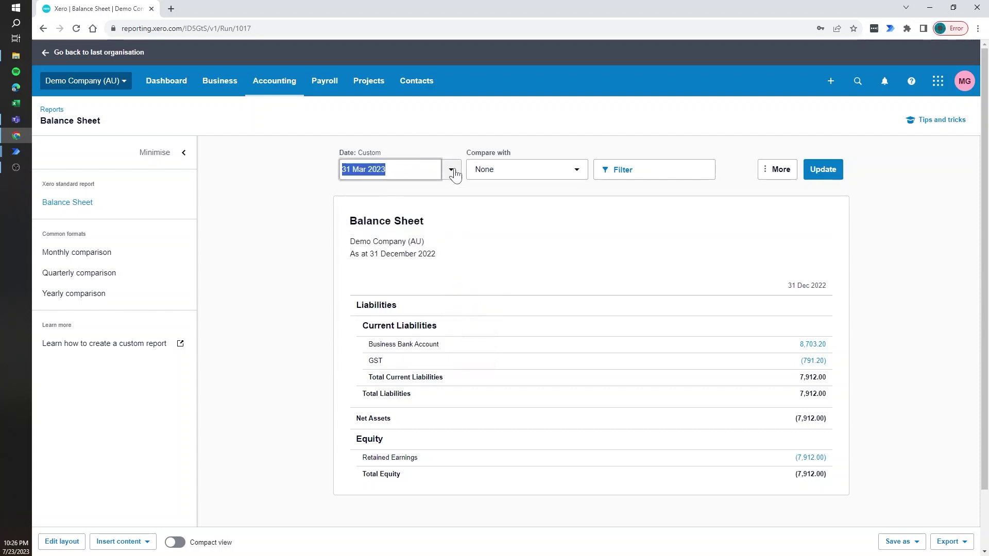
# Reopen the custom date, select the 31 Mar 2023 text, and close the calendar
pyautogui.click(452, 171)
pyautogui.click(469, 324)
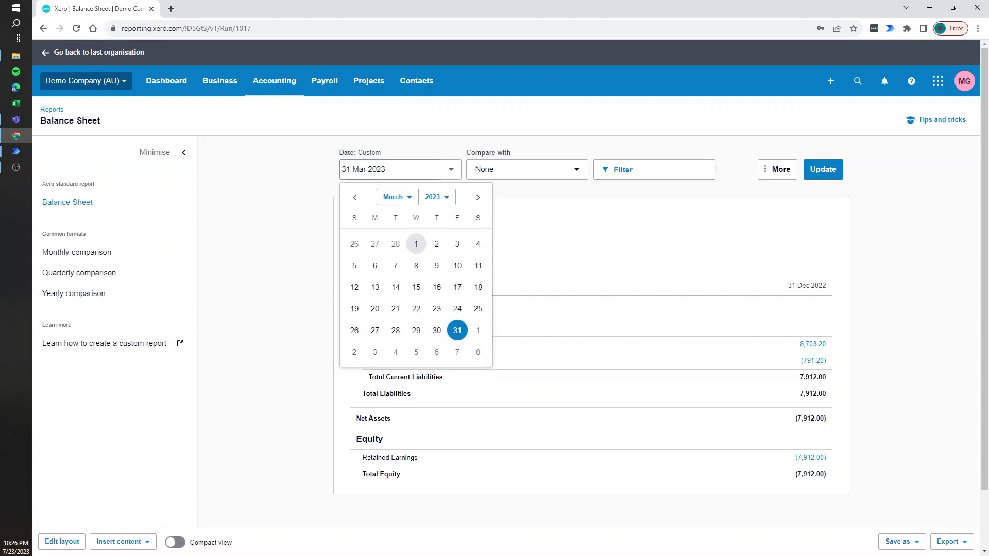
pyautogui.moveTo(382, 169); pyautogui.dragTo(336, 168)
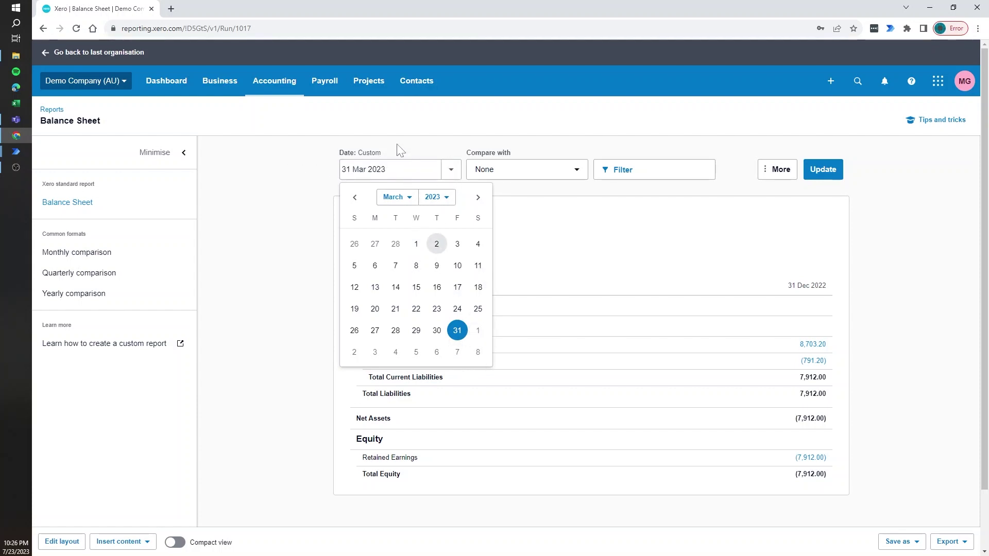
pyautogui.click(417, 143)
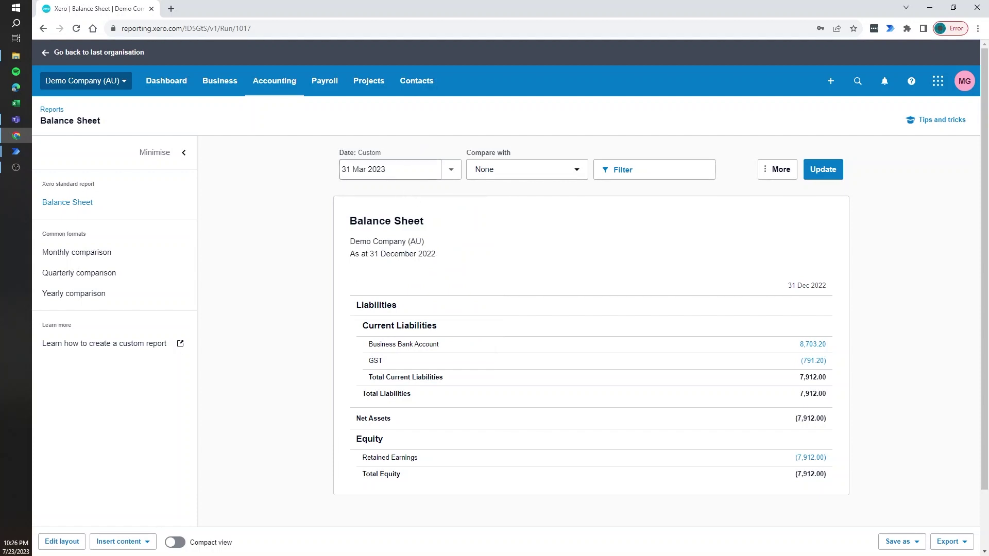
# Enter 31 Dec 2022 in the Balance Sheet date field
pyautogui.click(390, 169)
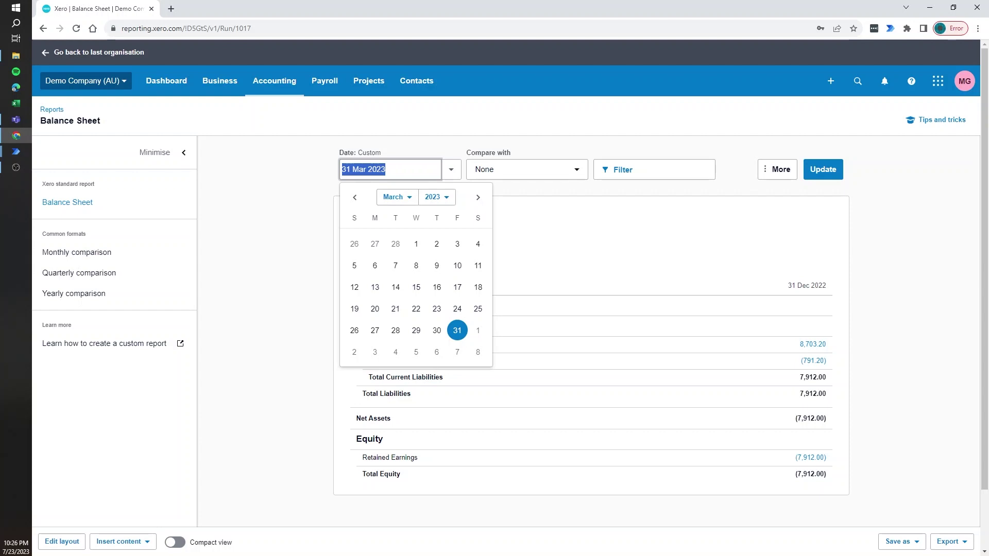
pyautogui.write('31')
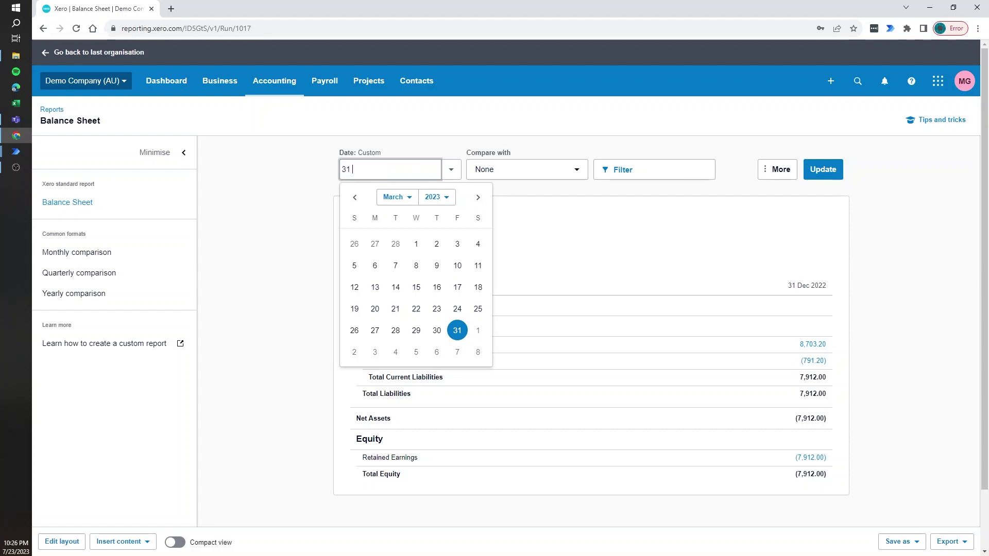
pyautogui.write(' Dec 2022')
pyautogui.click(515, 220)
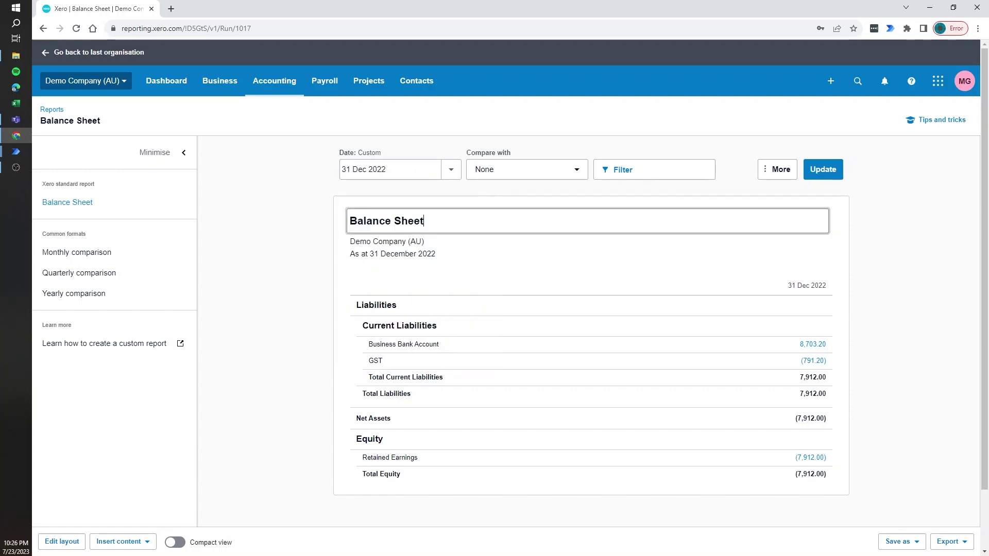
pyautogui.click(390, 163)
pyautogui.click(390, 162)
pyautogui.click(452, 152)
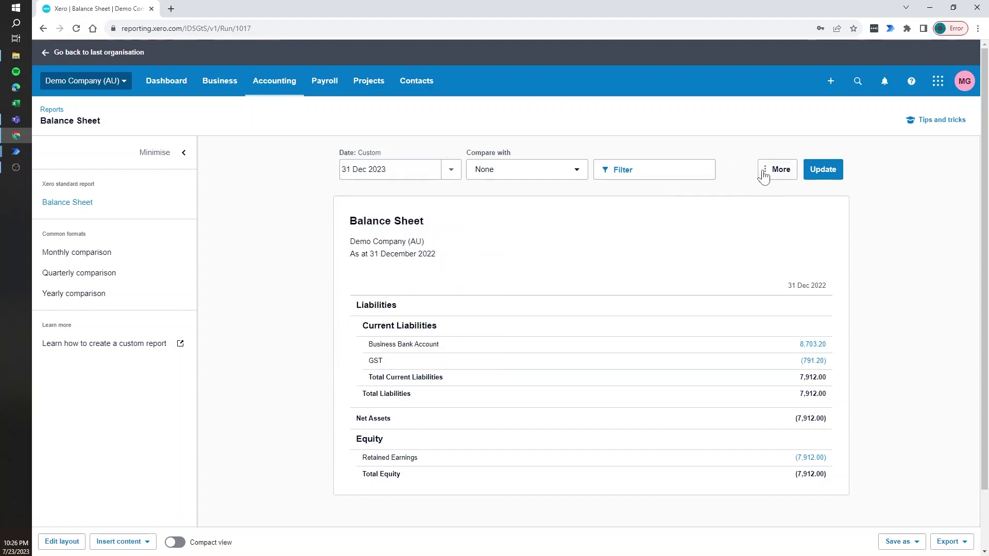
# Update the report and review its 'As at' date line and preset date list
pyautogui.click(824, 170)
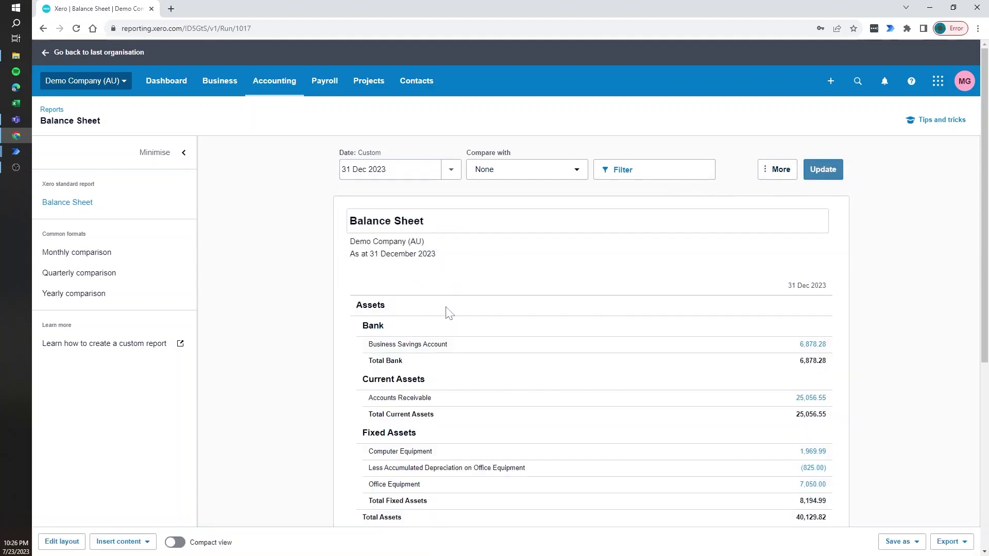
pyautogui.moveTo(438, 254); pyautogui.dragTo(335, 261)
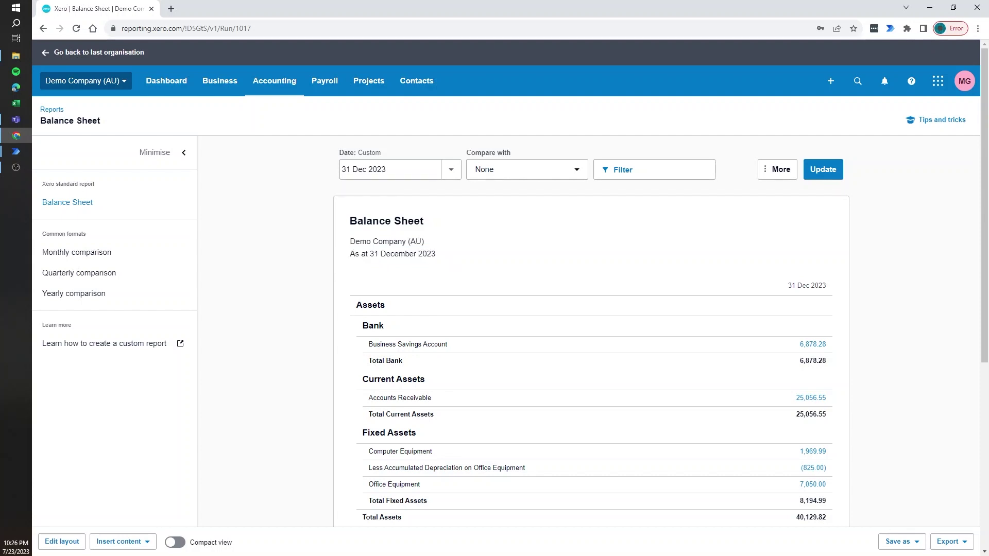
pyautogui.click(451, 173)
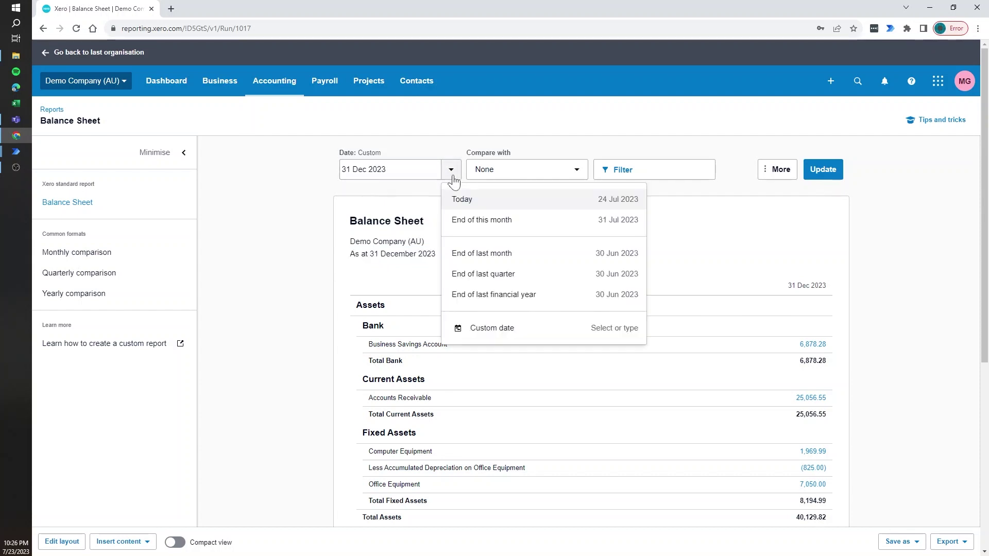
pyautogui.click(413, 205)
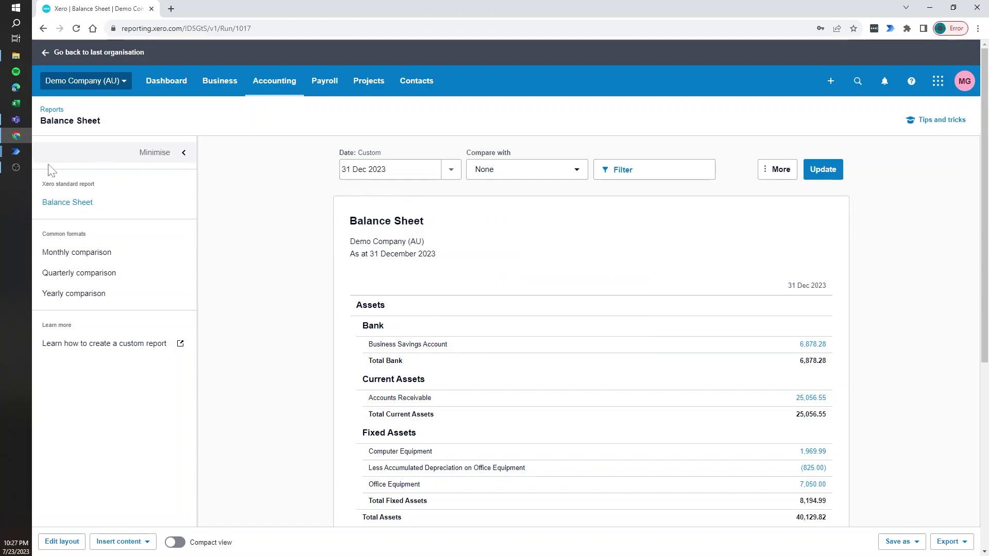
# Start the Power Automate recorder and launch Chrome on the pasted Xero Balance Sheet URL
pyautogui.moveTo(14, 152)
pyautogui.click(81, 190)
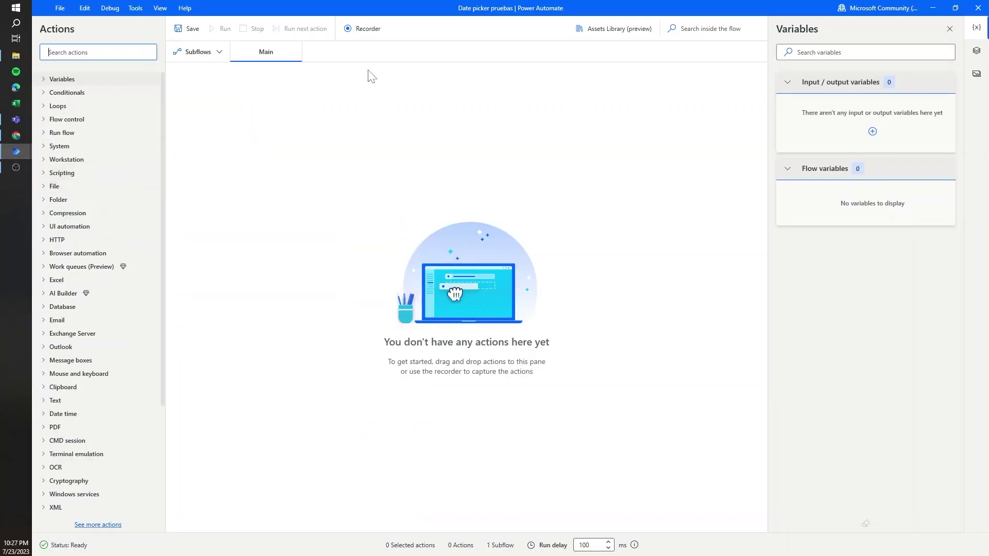
pyautogui.click(378, 30)
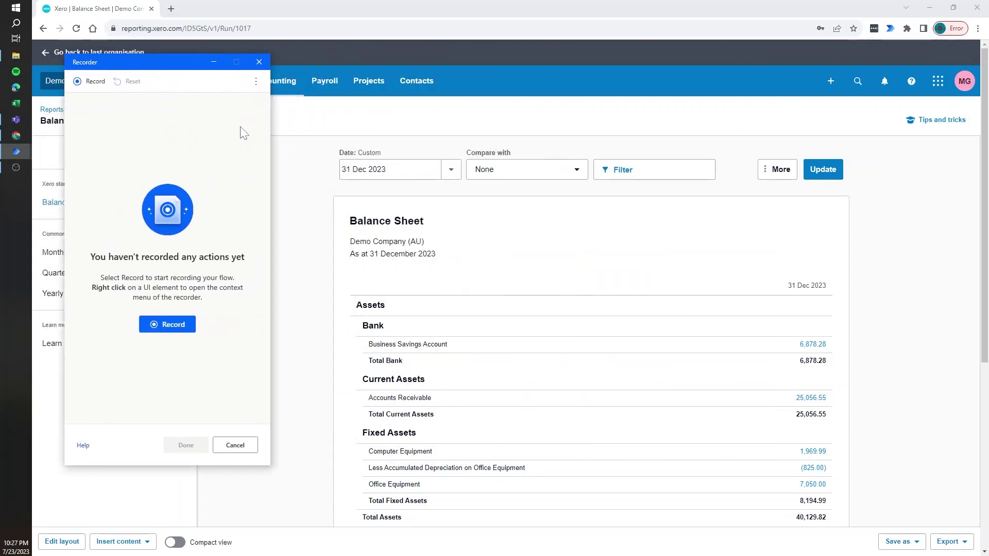
pyautogui.click(256, 82)
pyautogui.moveTo(185, 110)
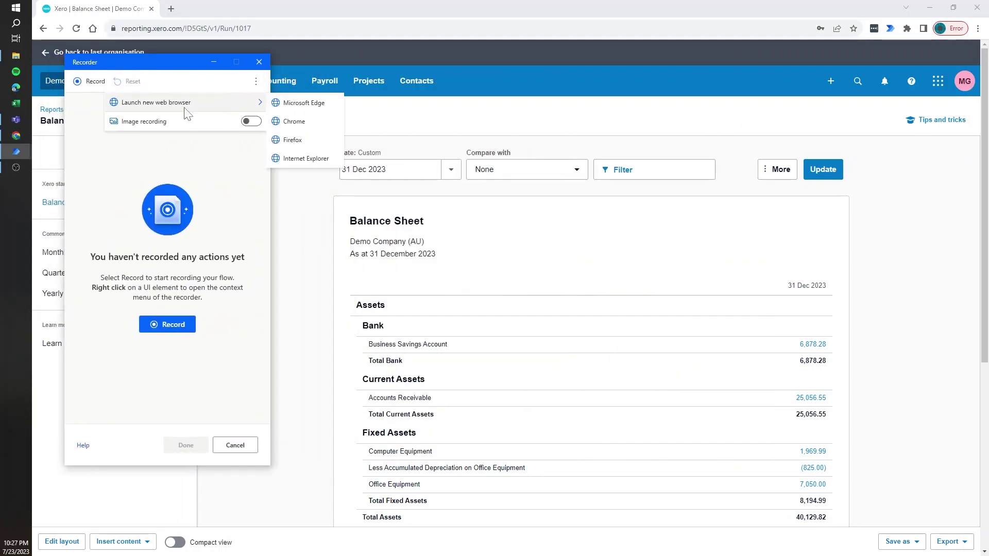
pyautogui.click(316, 122)
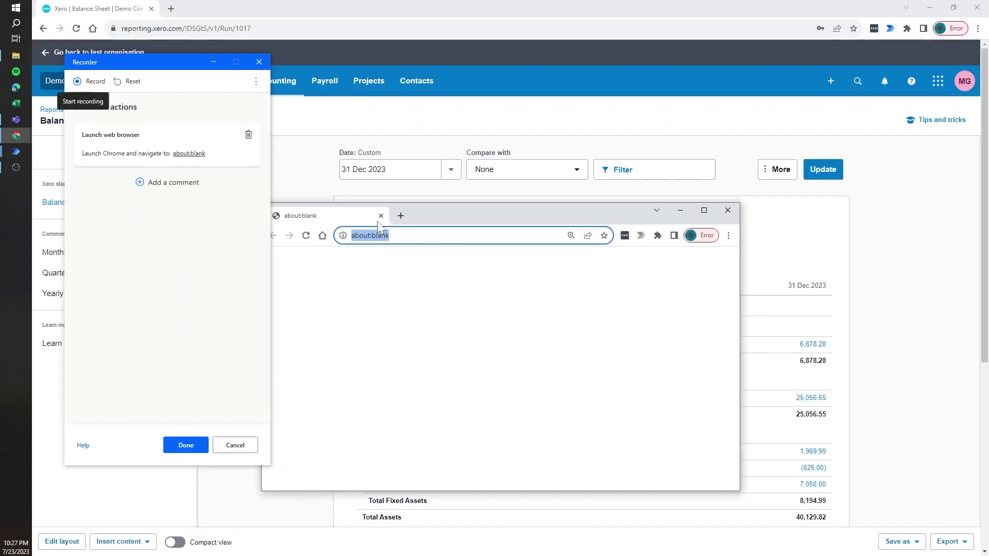
pyautogui.write('https://reporting.xero.com/!D5GtS/v1/Run/1017')
pyautogui.press('Return')
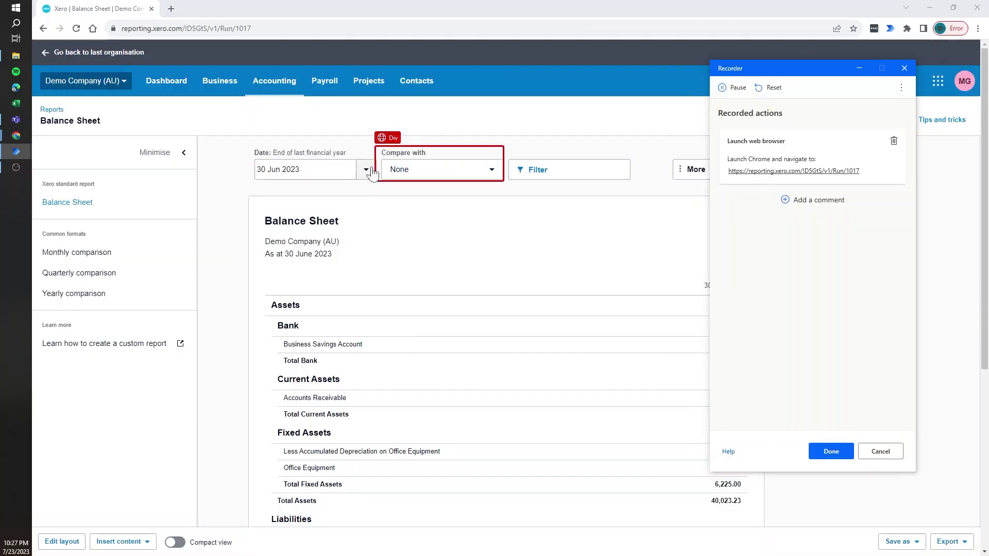
# Record setting the Balance Sheet custom date to 31 Dec 2022
pyautogui.click(367, 174)
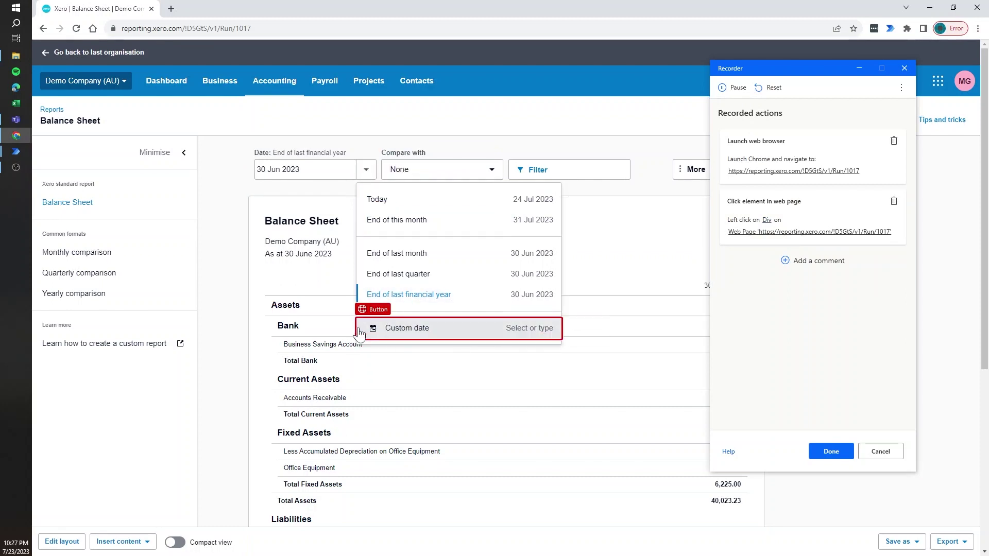
pyautogui.click(359, 332)
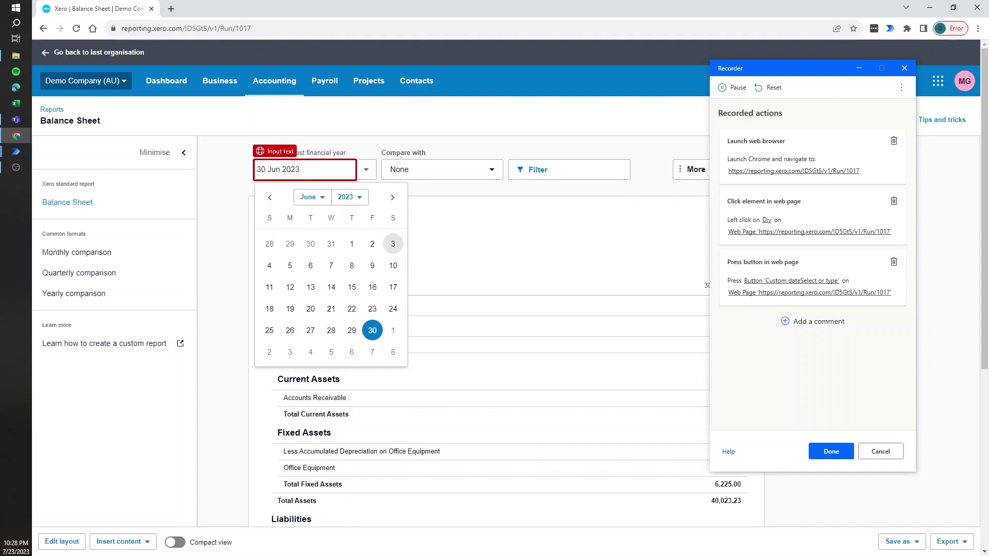
pyautogui.hotkey('ctrl', 'a')
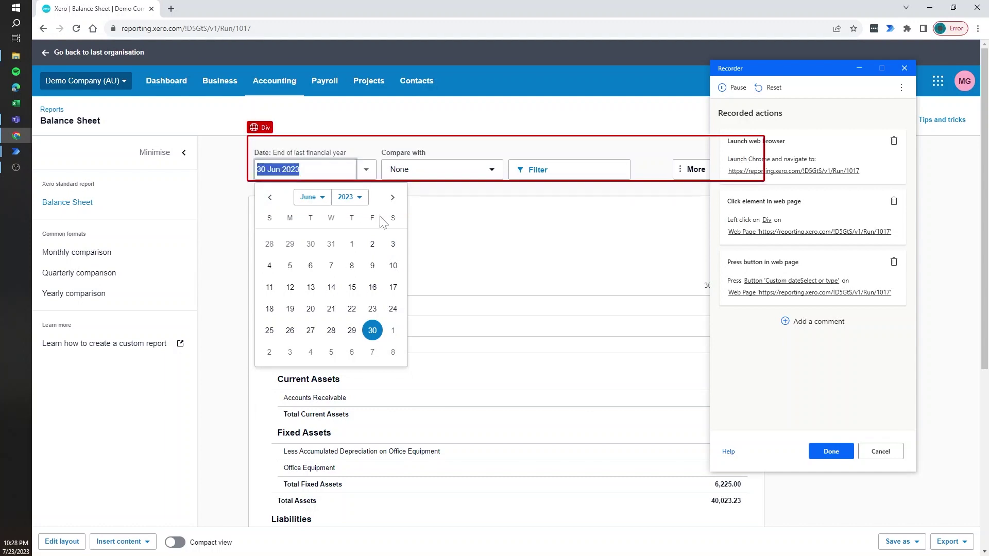
pyautogui.write('31 ')
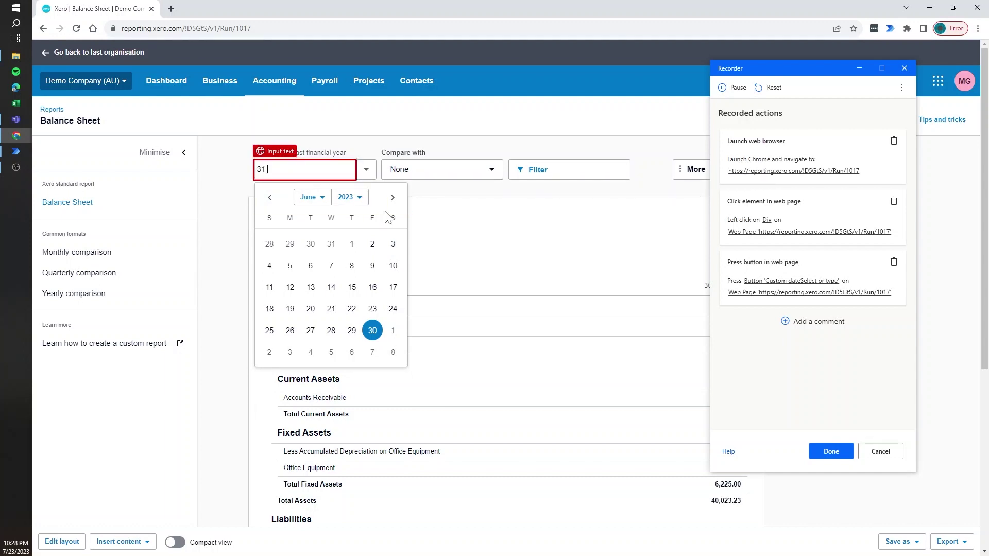
pyautogui.write('Dec 2022')
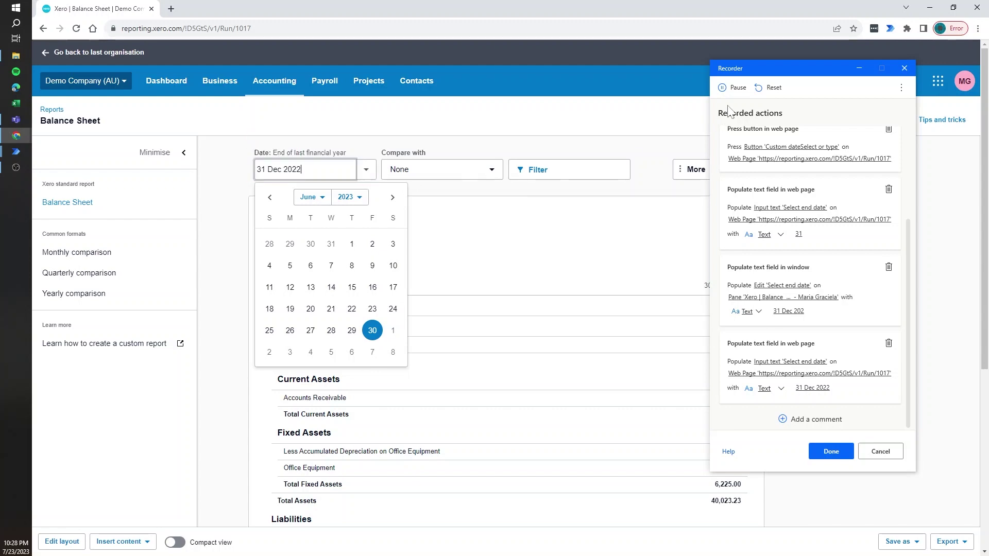
# Update the report, export it to Excel, and pause the recording
pyautogui.moveTo(803, 72); pyautogui.dragTo(181, 108)
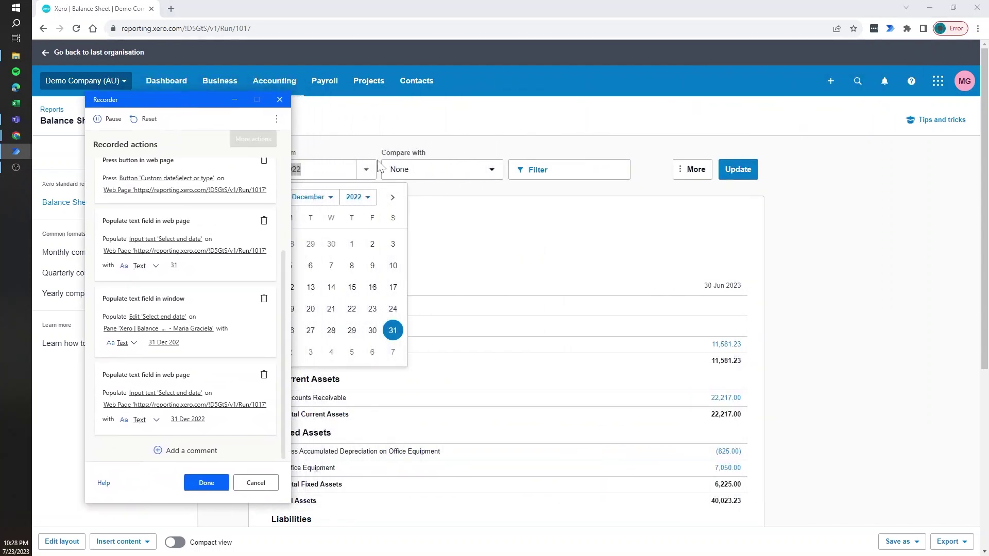
pyautogui.doubleClick(523, 149)
pyautogui.click(731, 168)
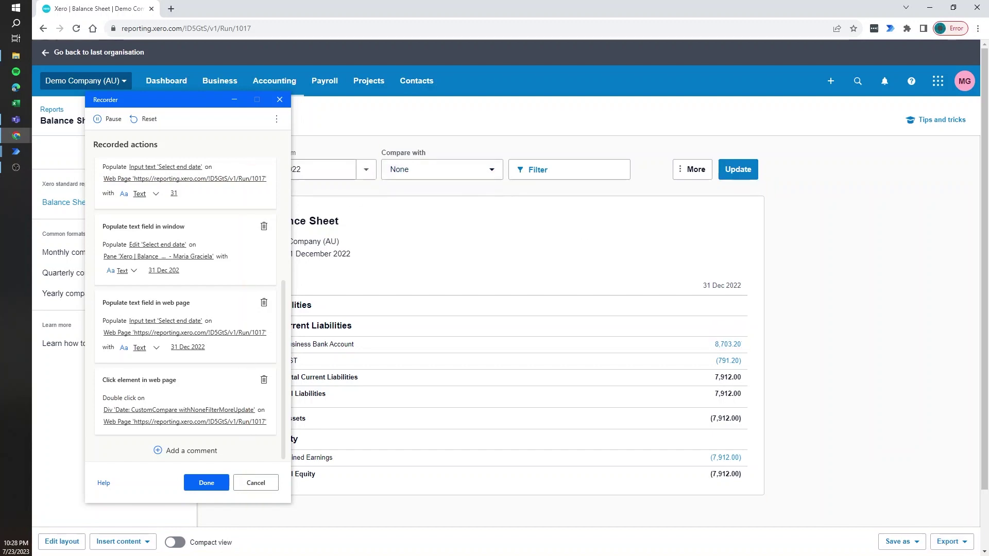
pyautogui.click(950, 542)
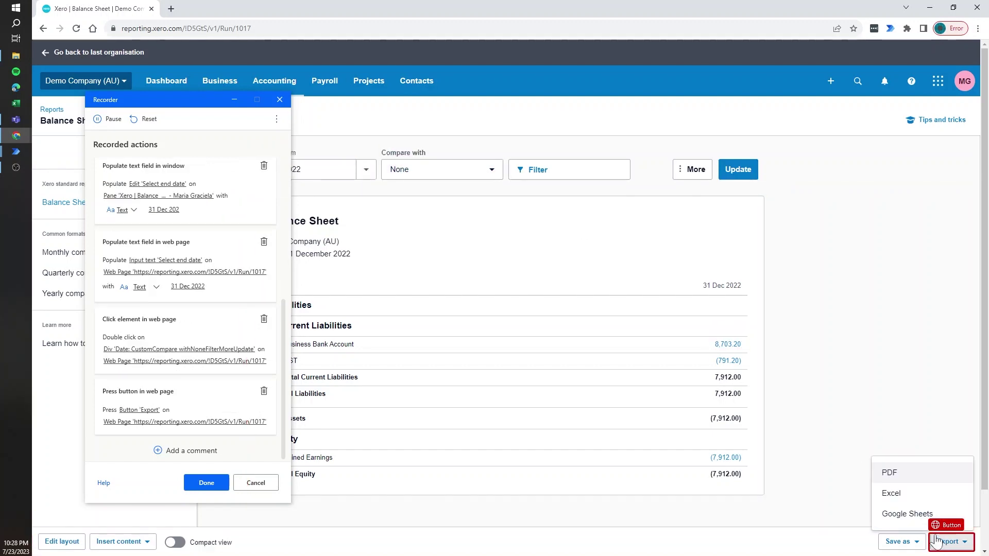
pyautogui.click(921, 496)
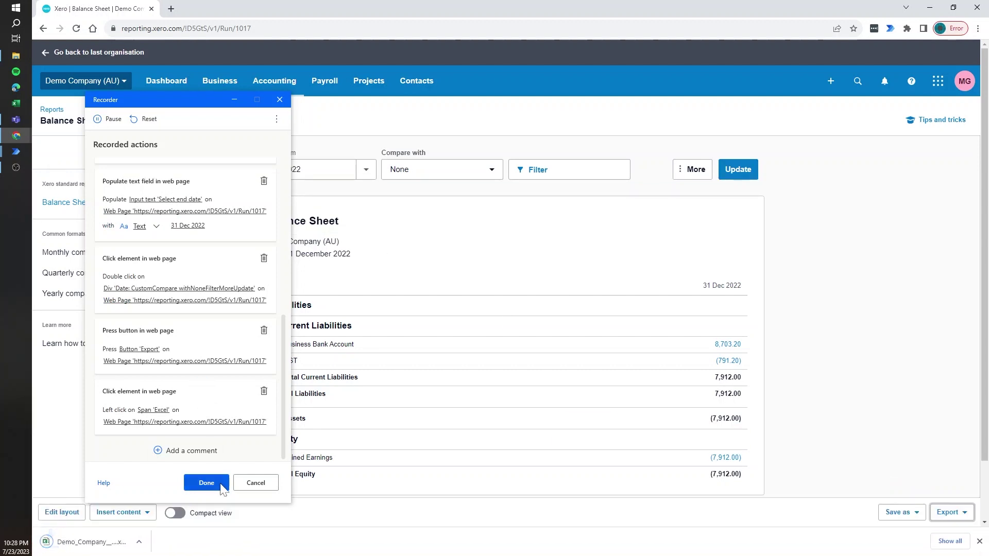
pyautogui.click(107, 119)
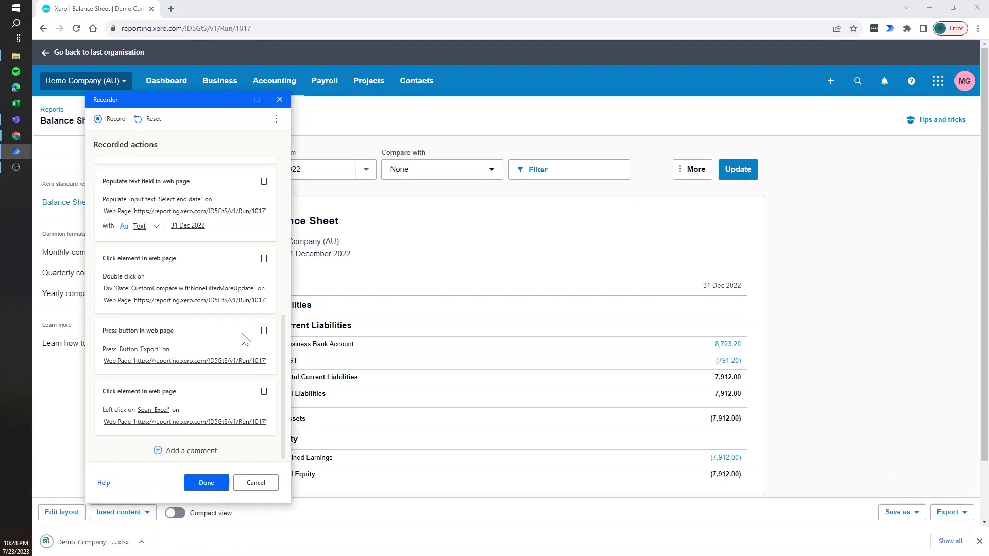
# Finish recording and delete the '31 ' and '31 Dec 202' partial end-date actions
pyautogui.click(205, 486)
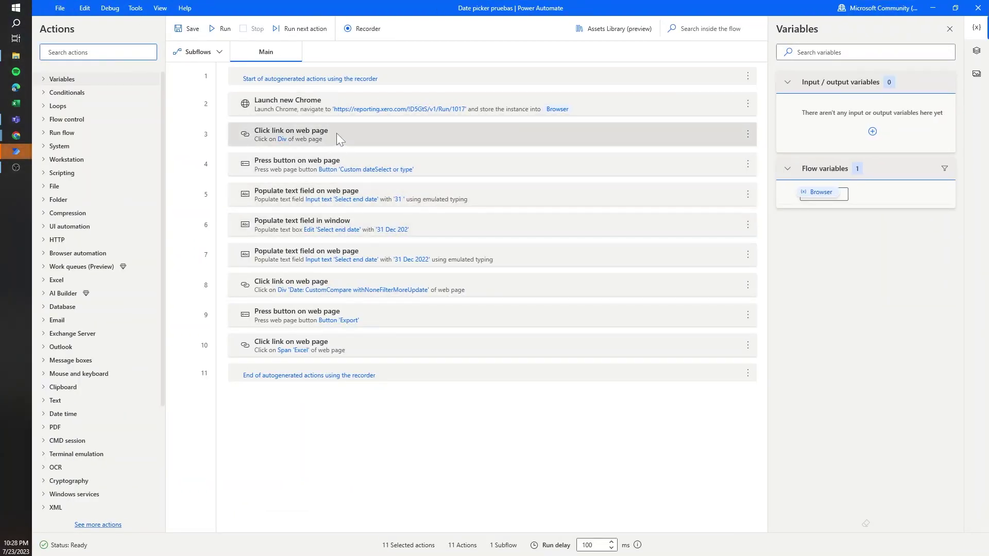
pyautogui.click(409, 199)
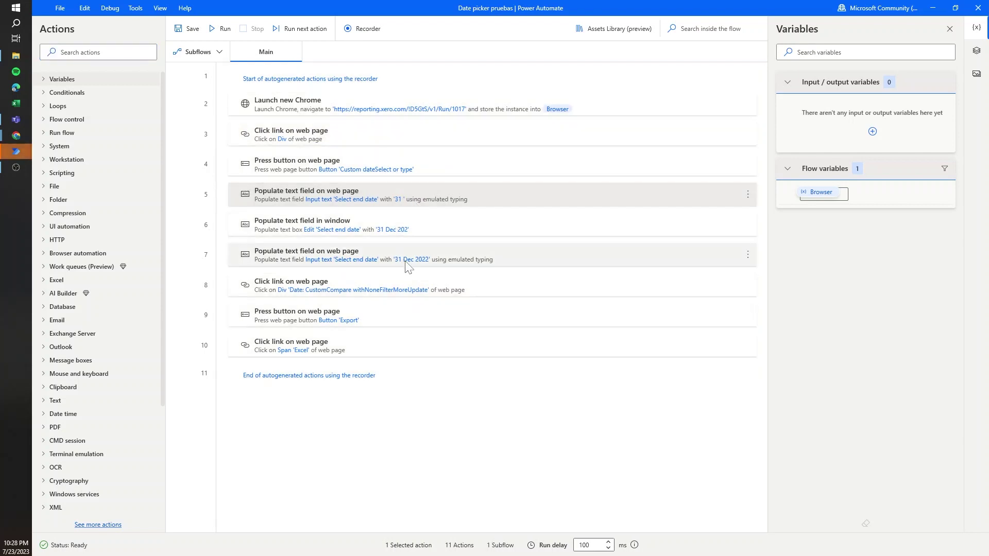
pyautogui.keyDown('ctrl'); pyautogui.click(409, 224); pyautogui.keyUp('ctrl')
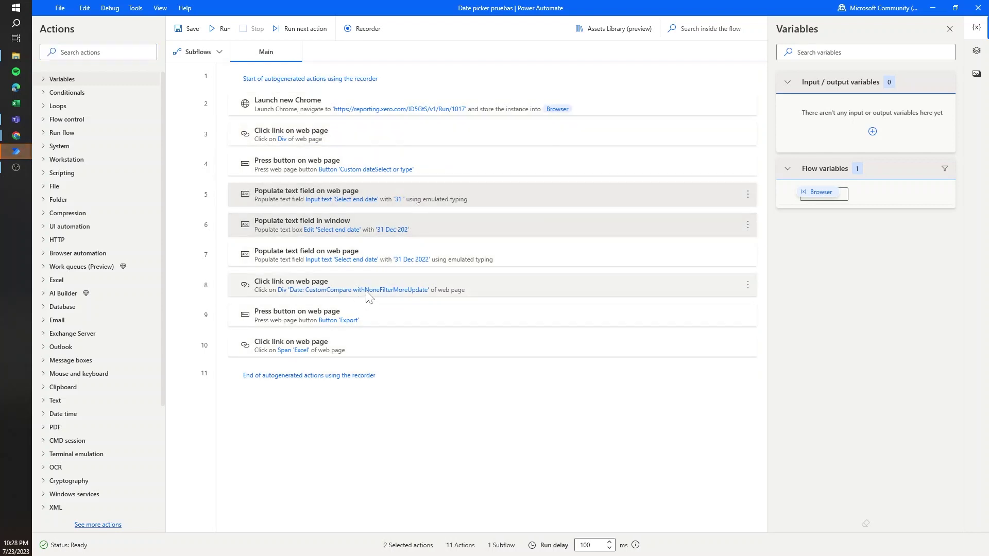
pyautogui.keyDown('ctrl'); pyautogui.click(373, 289); pyautogui.keyUp('ctrl')
pyautogui.keyDown('ctrl'); pyautogui.click(413, 292); pyautogui.keyUp('ctrl')
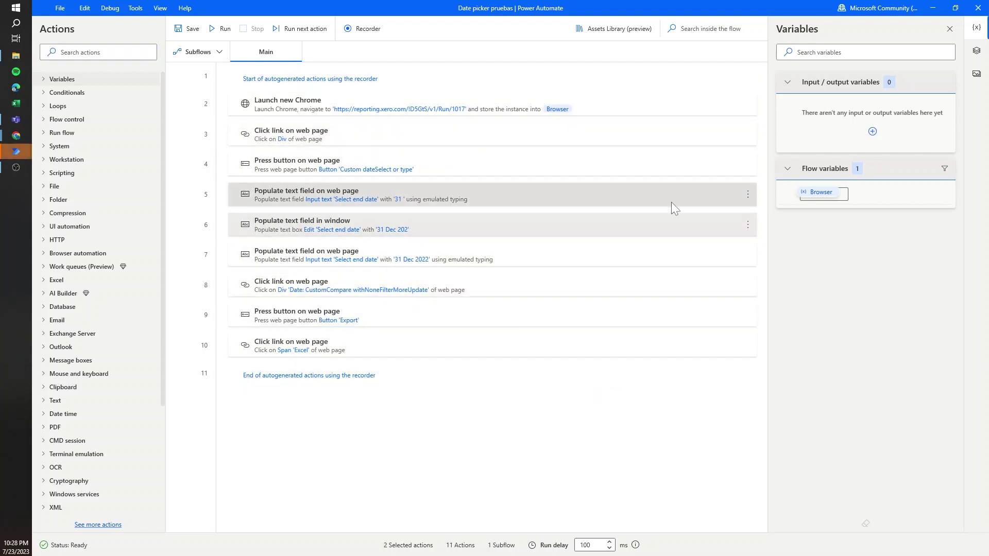
pyautogui.press('Delete')
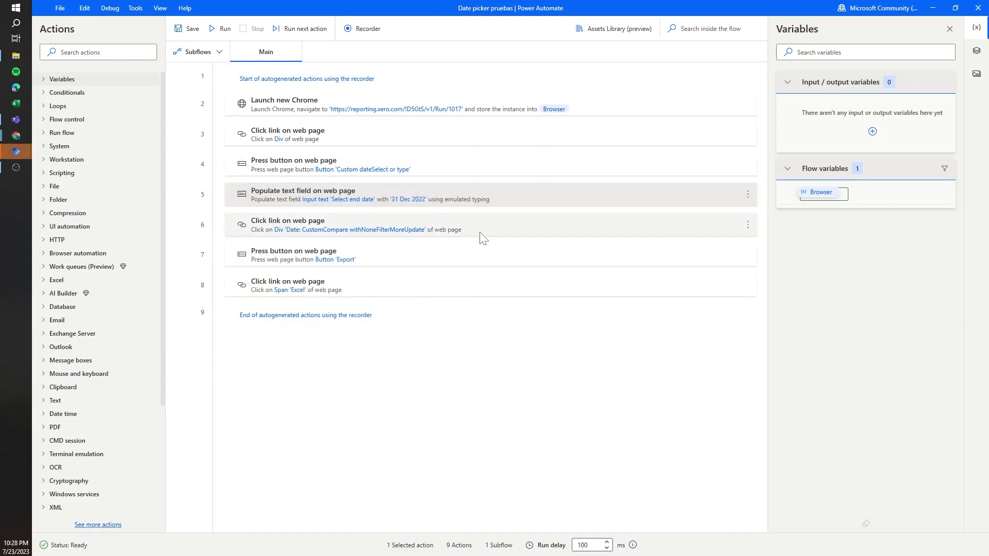
pyautogui.click(872, 131)
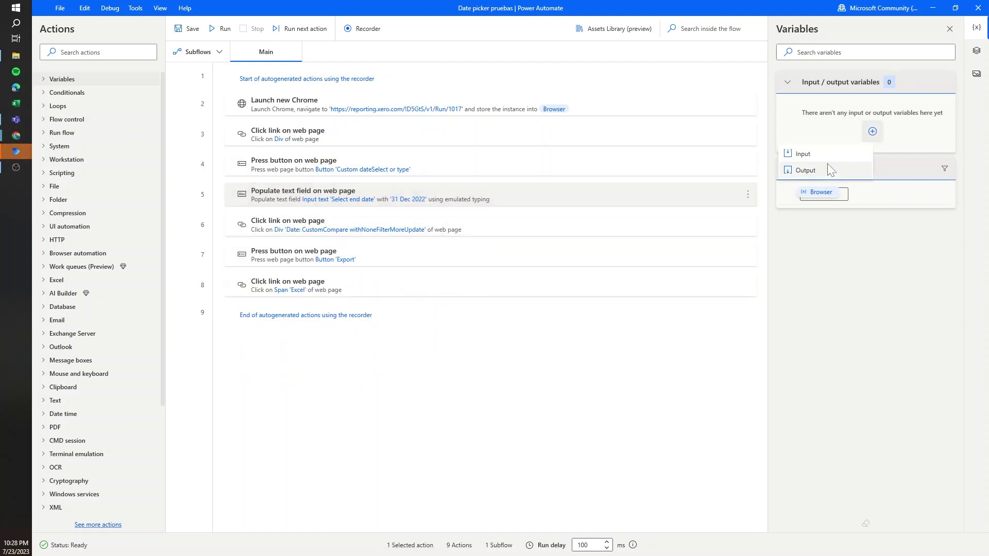
# Create an input variable named Date with default value 1/1/2023
pyautogui.click(817, 154)
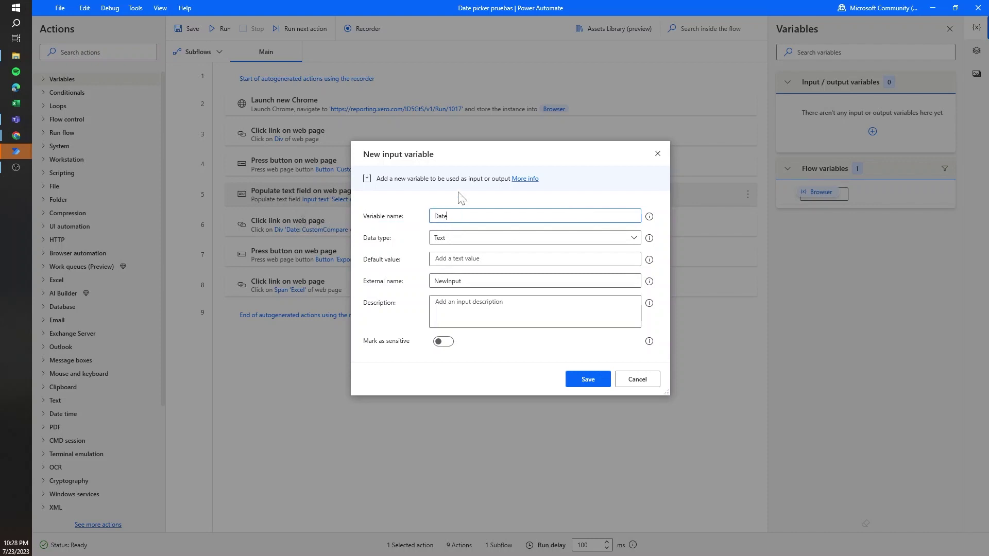
pyautogui.click(434, 259)
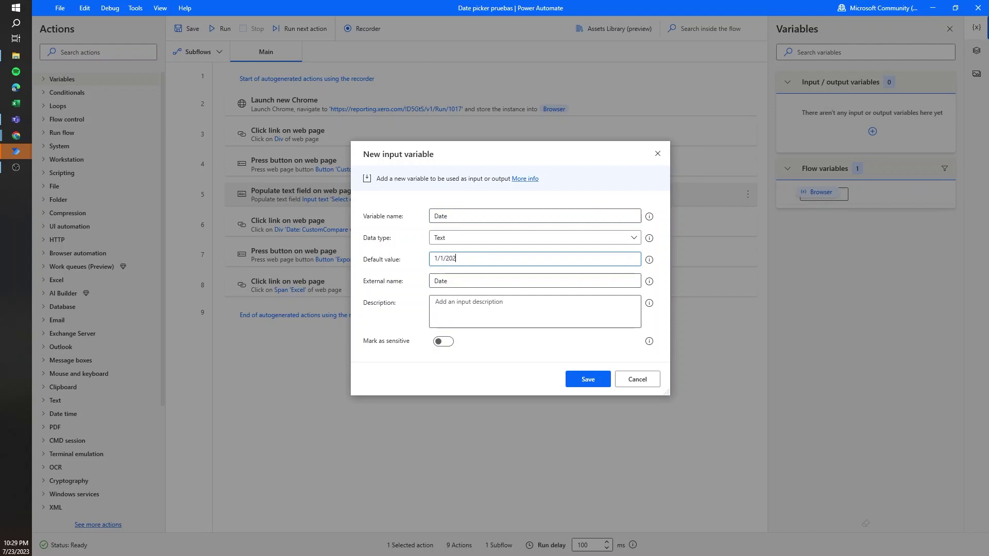
pyautogui.click(592, 379)
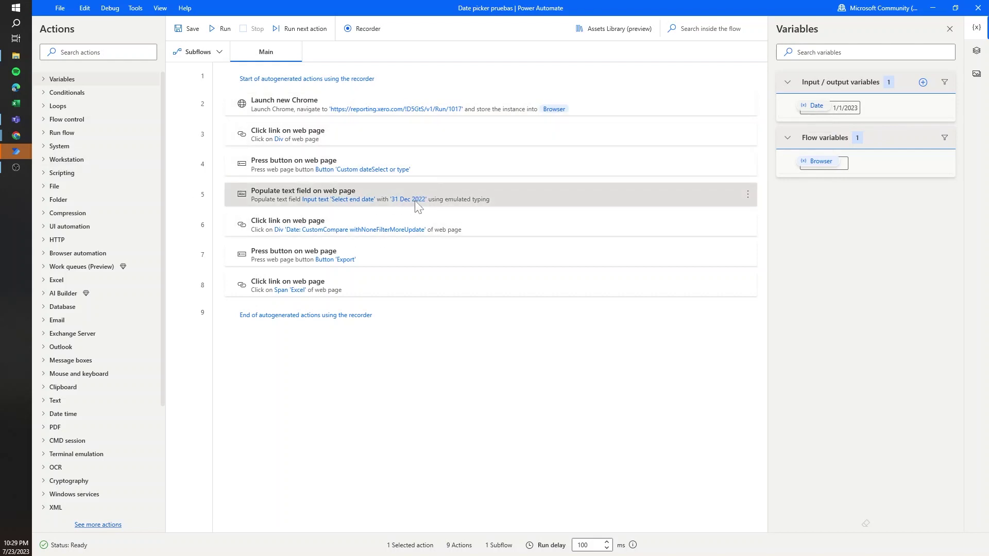
# Insert a Convert datetime to text action at the top that converts %Date%
pyautogui.click(48, 401)
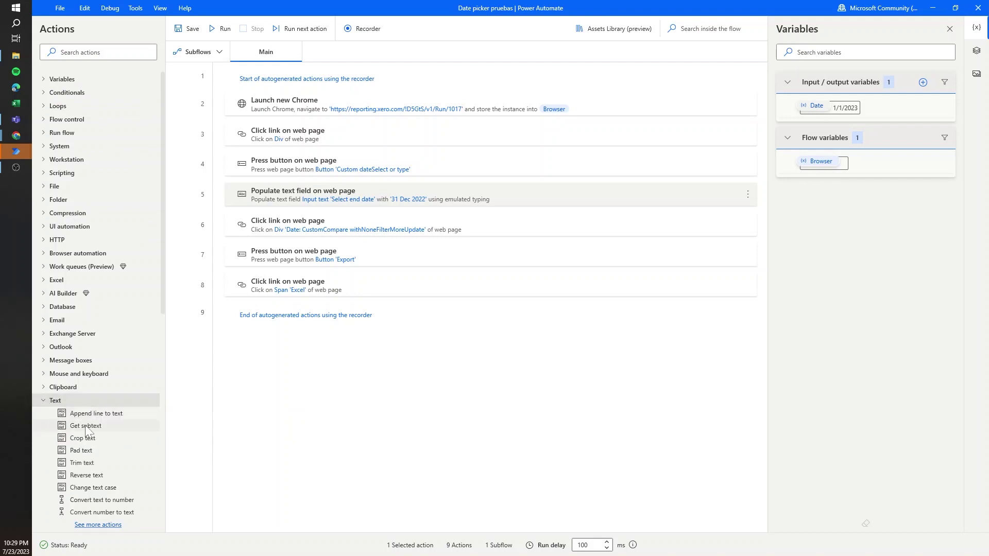
pyautogui.scroll(-2, 88, 432)
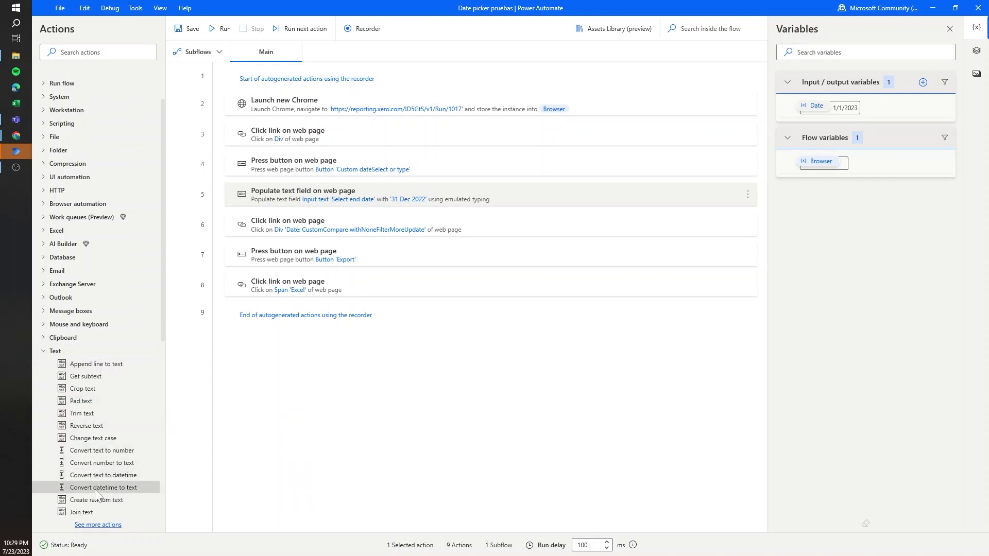
pyautogui.moveTo(85, 492); pyautogui.dragTo(407, 97)
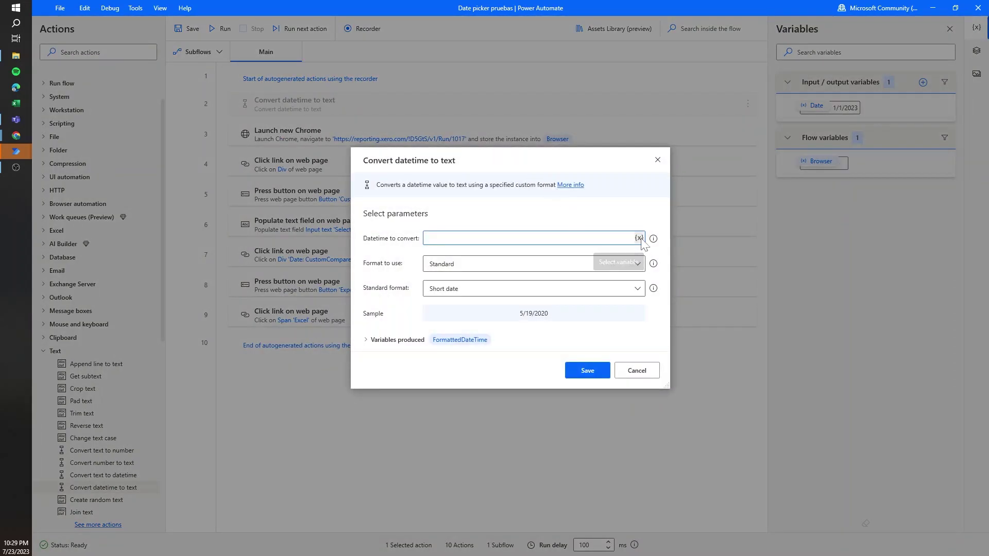
pyautogui.click(639, 237)
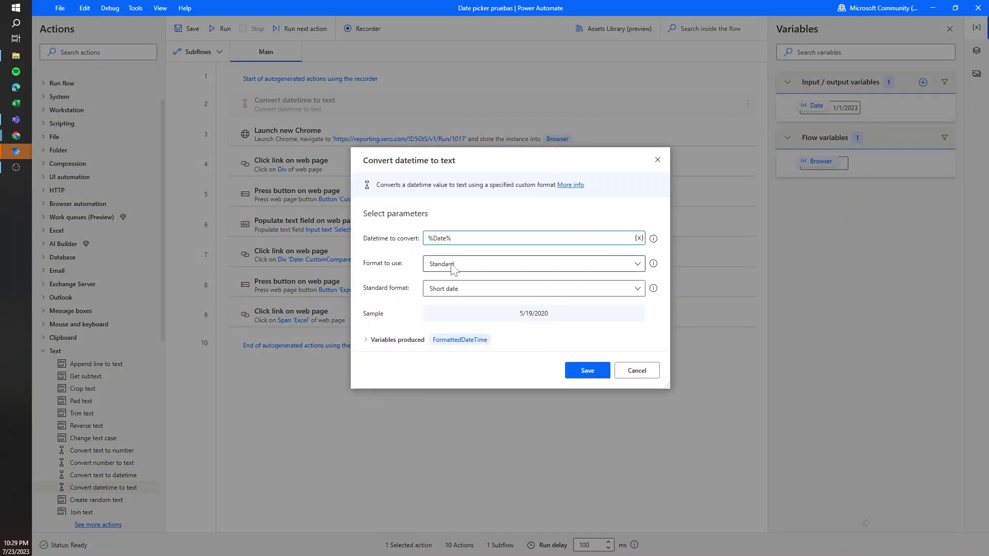
# Give the conversion a custom 'dd MMM yyyy' format stored as FormattedDateTime, and save it
pyautogui.click(462, 291)
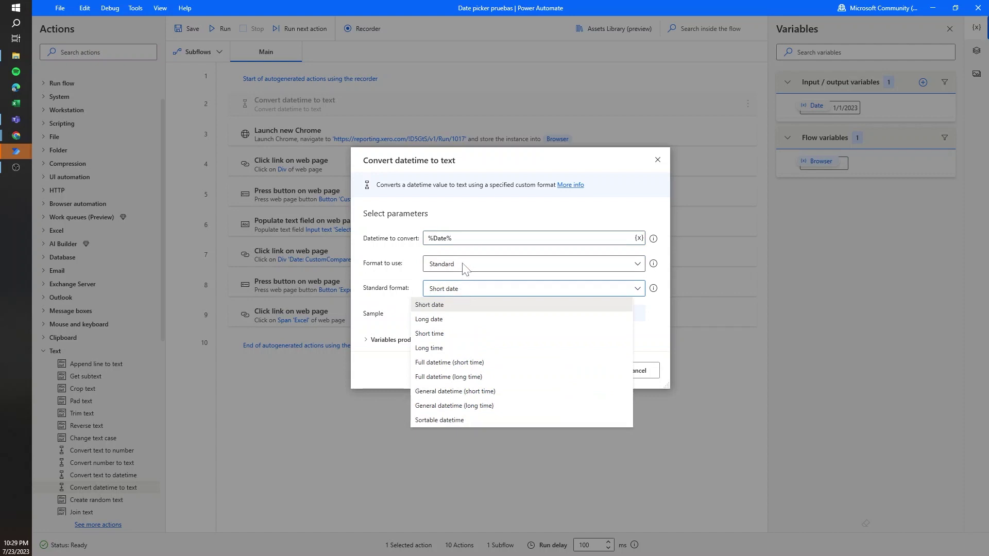
pyautogui.click(466, 269)
pyautogui.click(487, 268)
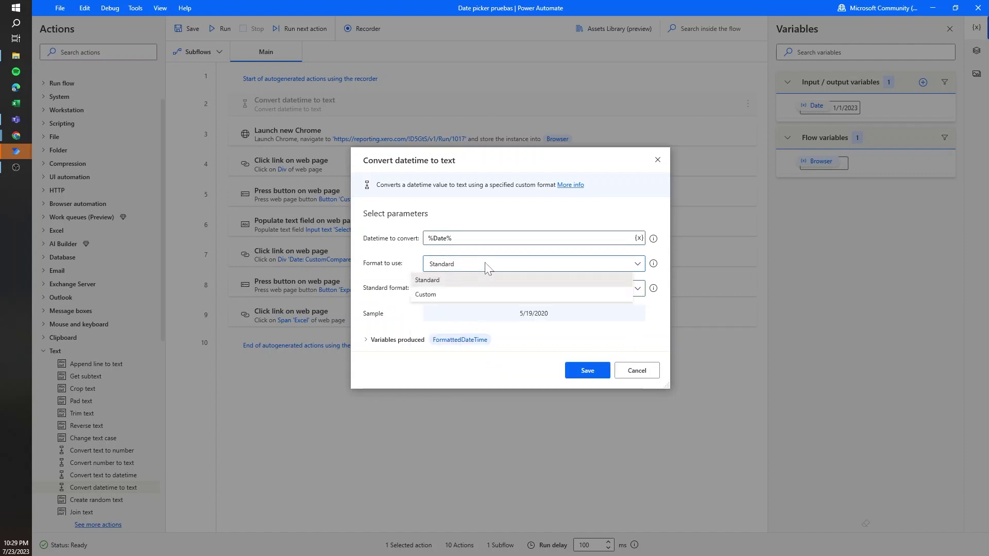
pyautogui.click(438, 292)
pyautogui.moveTo(523, 161); pyautogui.dragTo(548, 254)
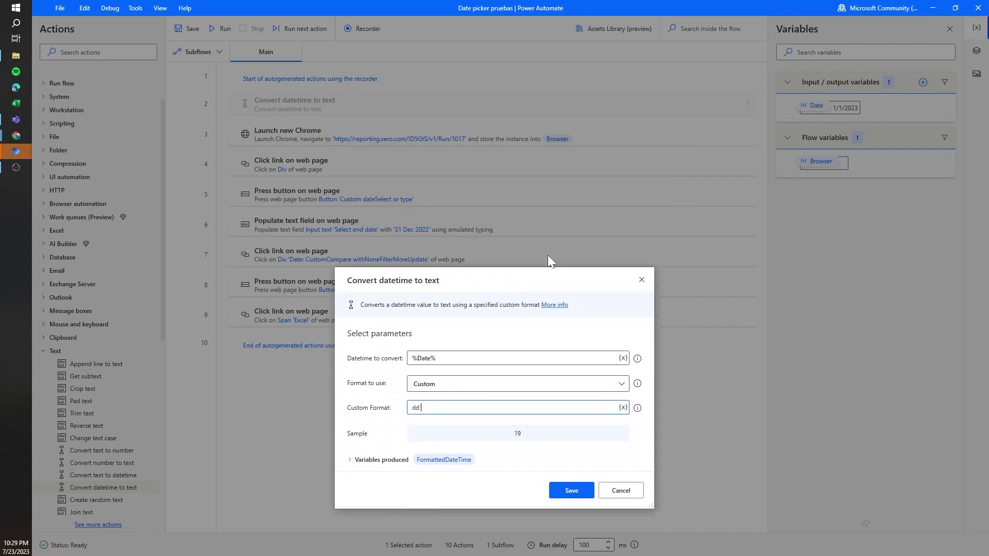
pyautogui.press('BackSpace')
pyautogui.press('BackSpace')
pyautogui.write('MMM yyy')
pyautogui.click(577, 490)
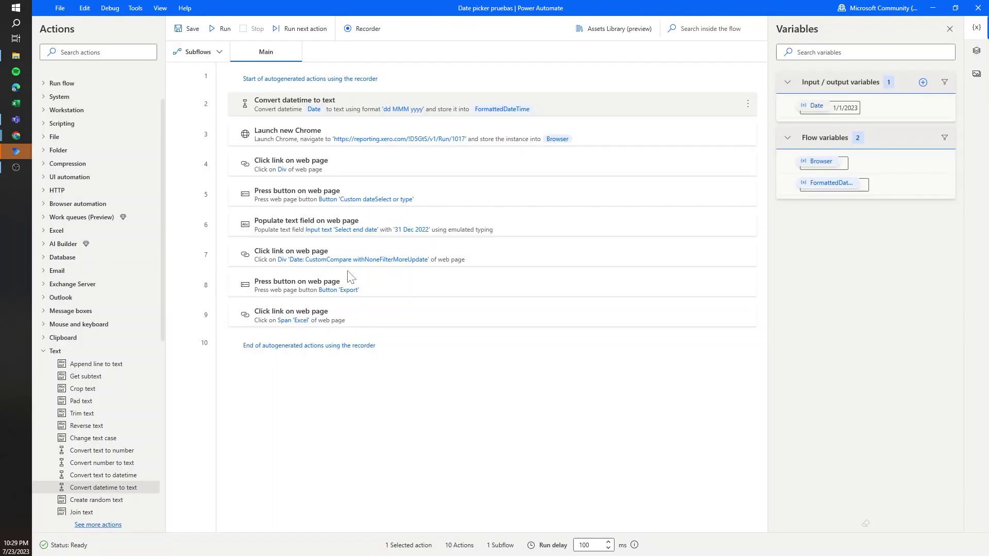
pyautogui.doubleClick(406, 230)
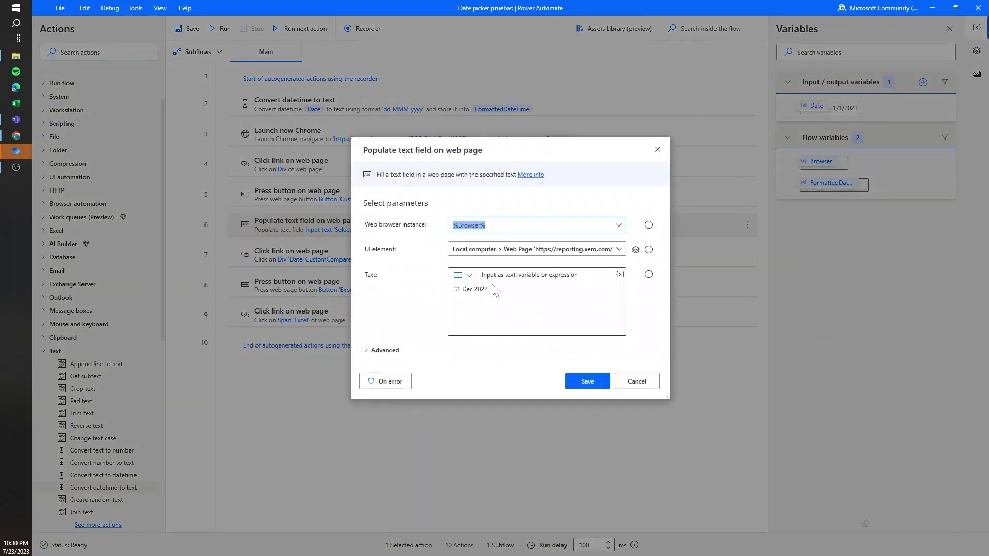
# Replace the fixed 31 Dec 2022 text with %FormattedDateTime% and test-run the flow
pyautogui.moveTo(496, 290); pyautogui.dragTo(436, 292)
pyautogui.press('BackSpace')
pyautogui.click(620, 274)
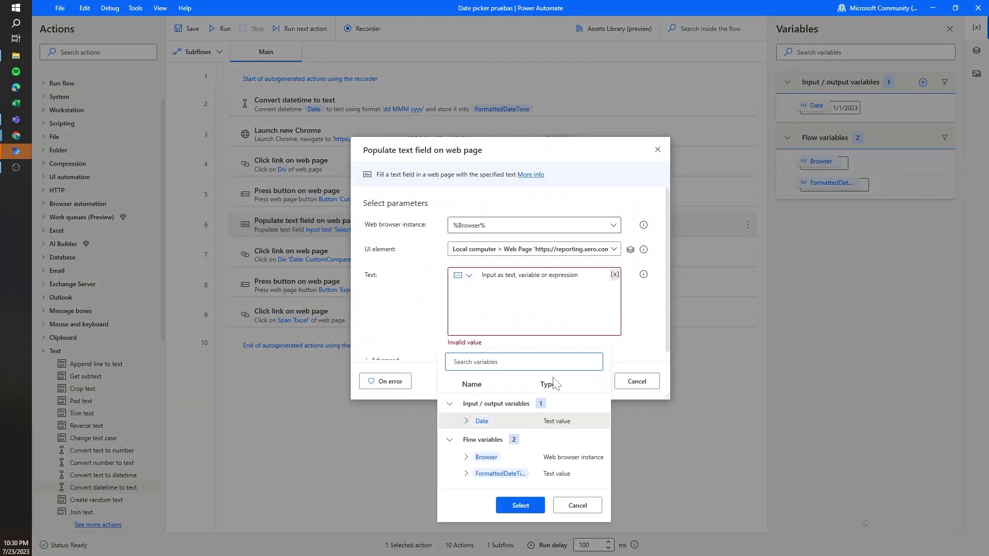
pyautogui.doubleClick(505, 474)
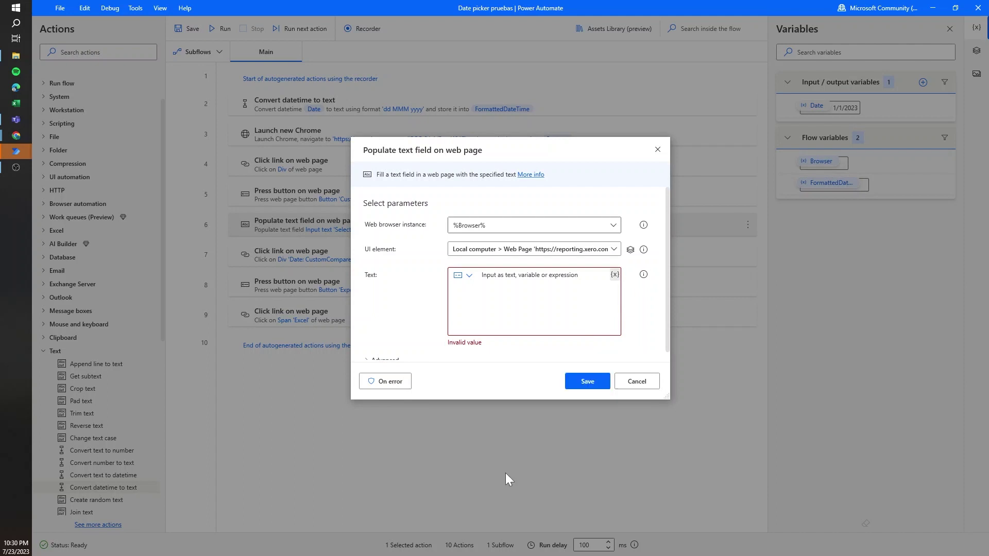
pyautogui.click(588, 381)
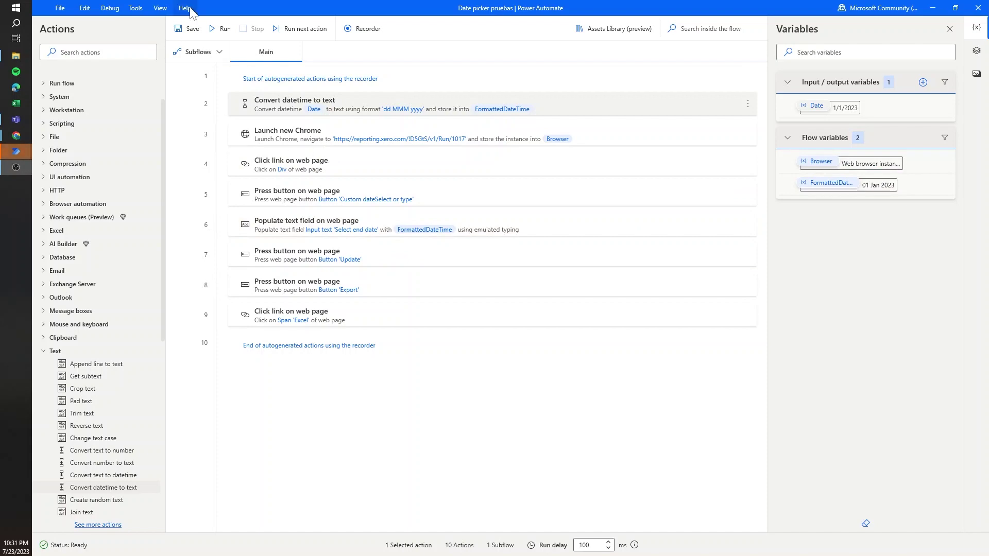
pyautogui.click(225, 29)
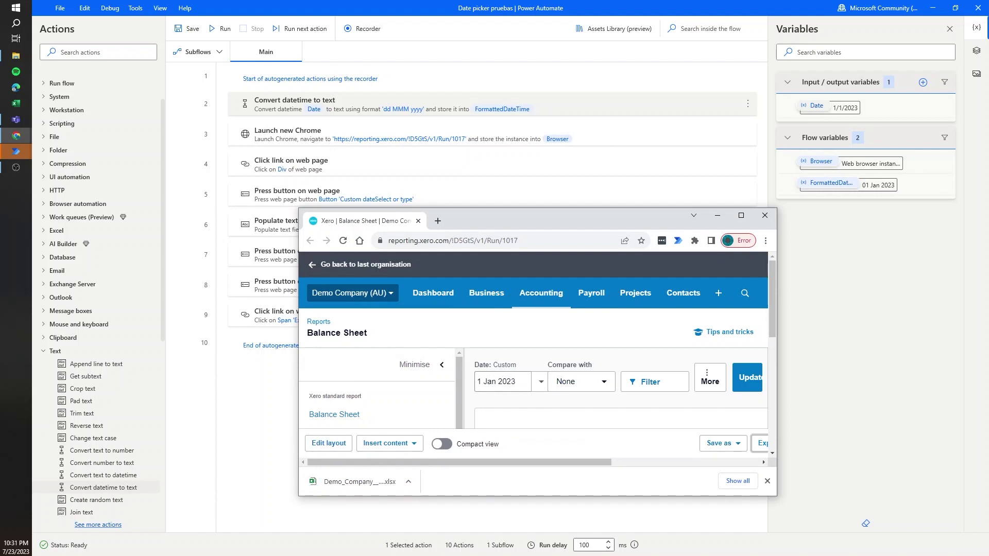
pyautogui.moveTo(592, 462); pyautogui.dragTo(439, 447)
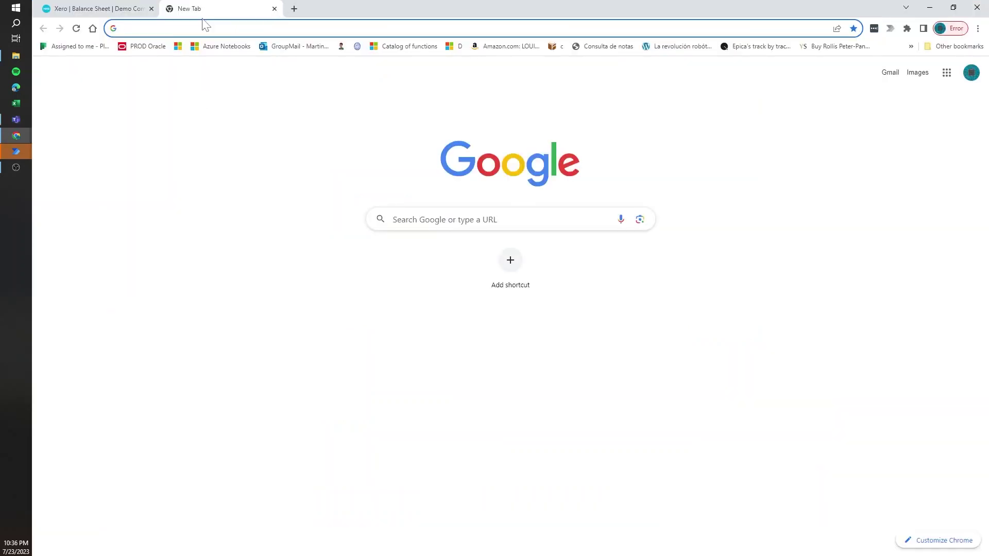
# Load the Kallanish Medium-Heavy Sections price page and open its From/To chart date fields
pyautogui.write('https://www.kallanish.com/en/prices/details/Medium-Sections-S275JR-CFR-Jebel-Ali/')
pyautogui.press('Return')
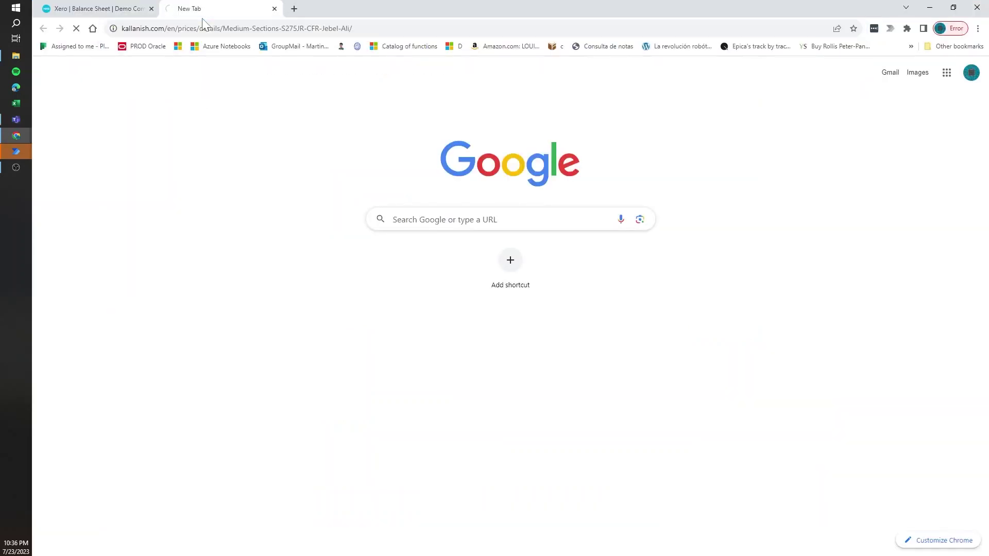
pyautogui.scroll(-5, 319, 350)
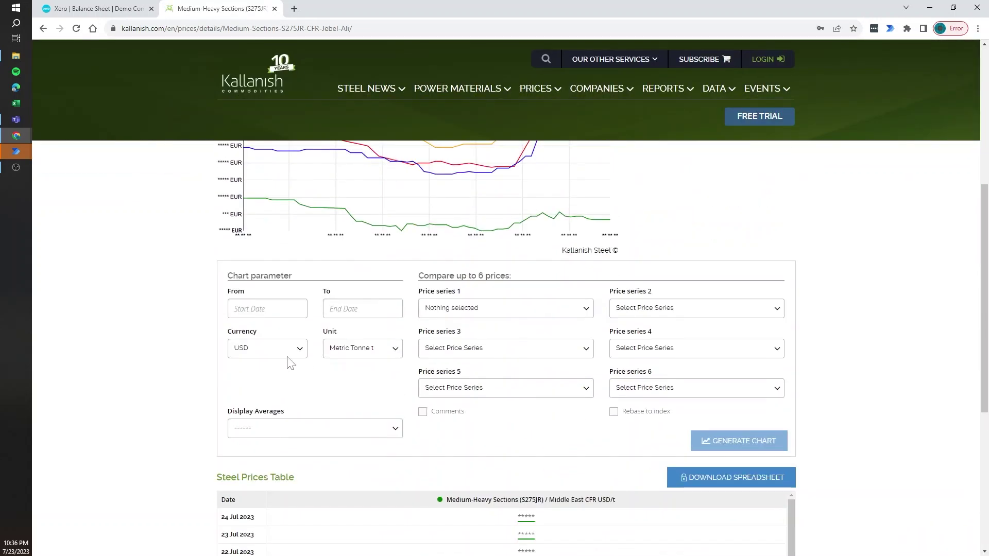
pyautogui.click(273, 309)
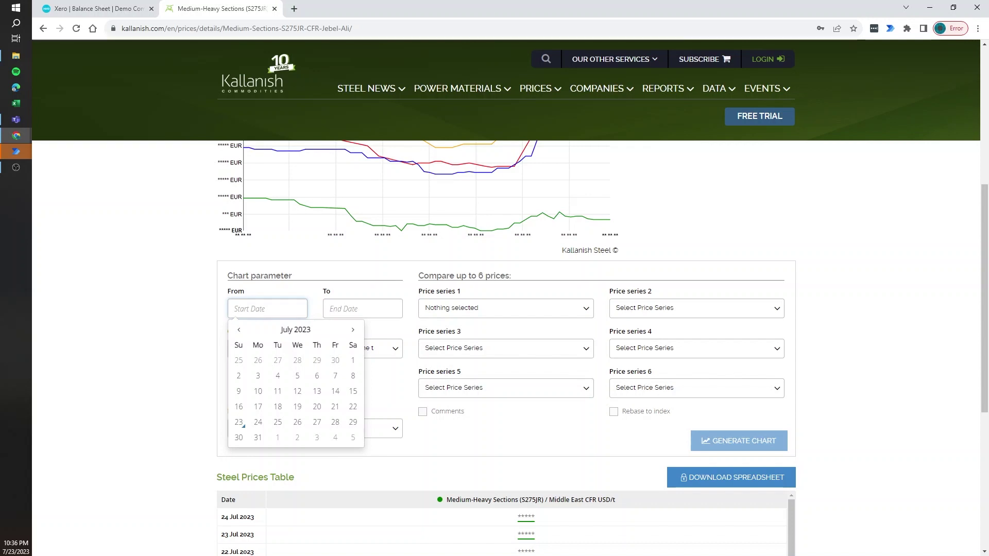
pyautogui.click(362, 309)
pyautogui.click(236, 308)
# Start the Power Automate recorder from the Date picker pruebas flow
pyautogui.moveTo(4, 154)
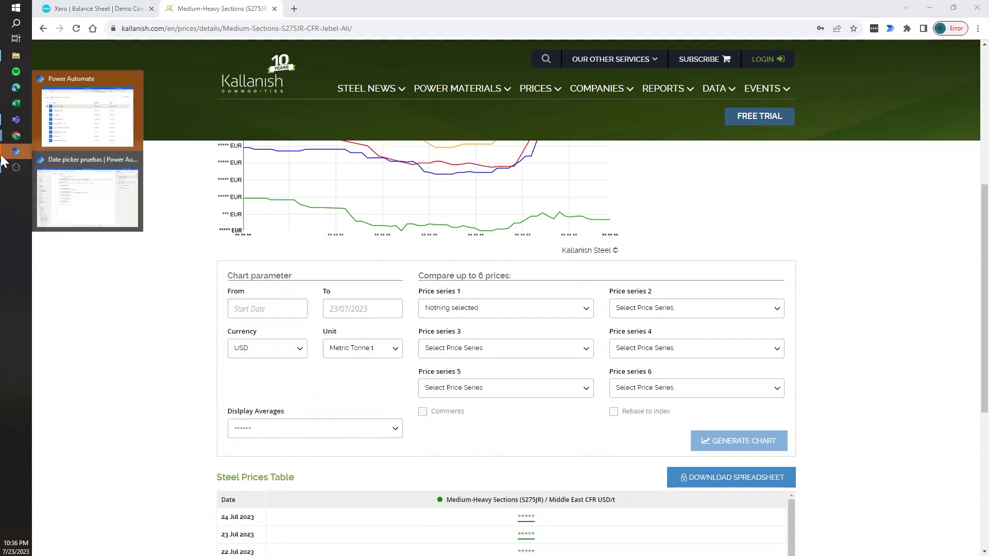
pyautogui.click(93, 198)
pyautogui.click(363, 28)
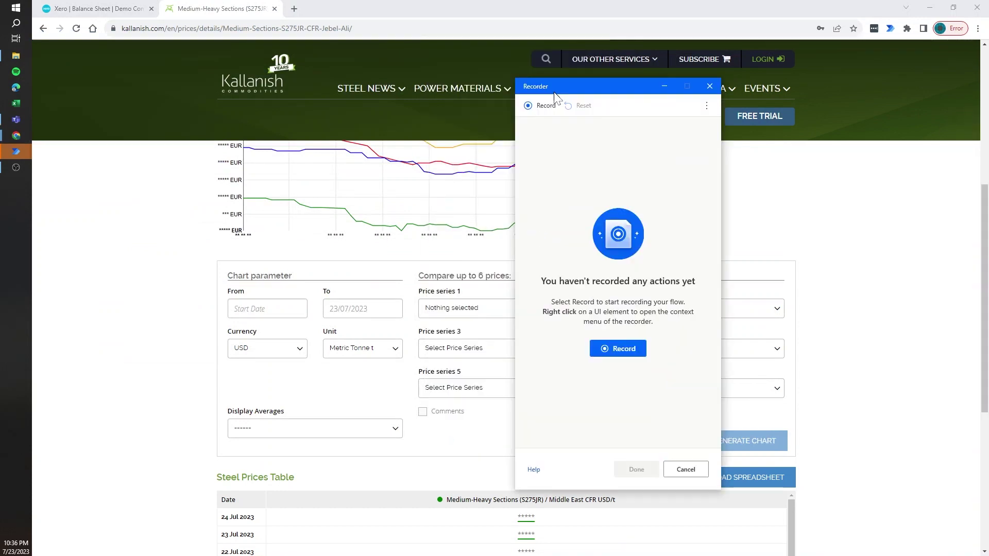
# Have the recorder launch a new Chrome window starting at the Kallanish price page URL
pyautogui.click(707, 105)
pyautogui.moveTo(660, 128)
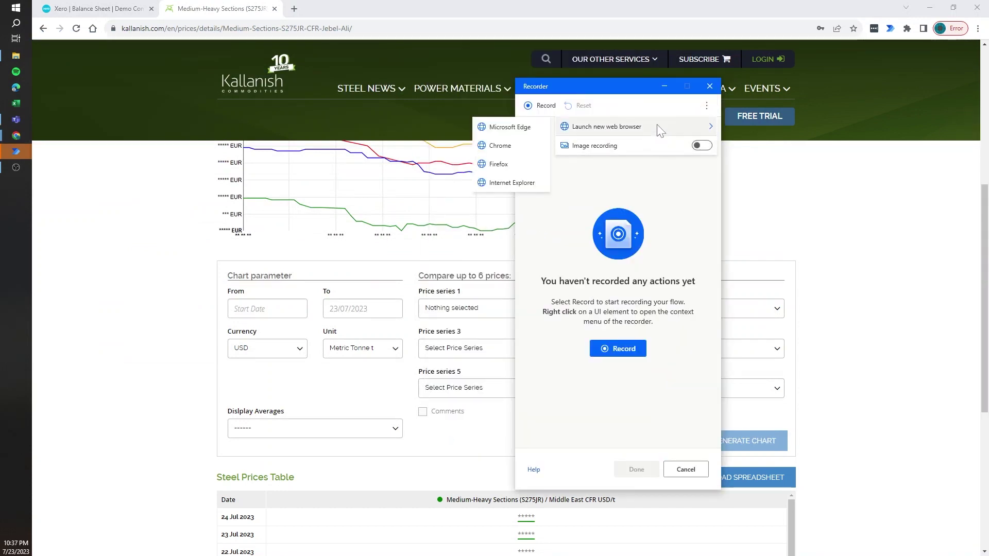
pyautogui.click(513, 161)
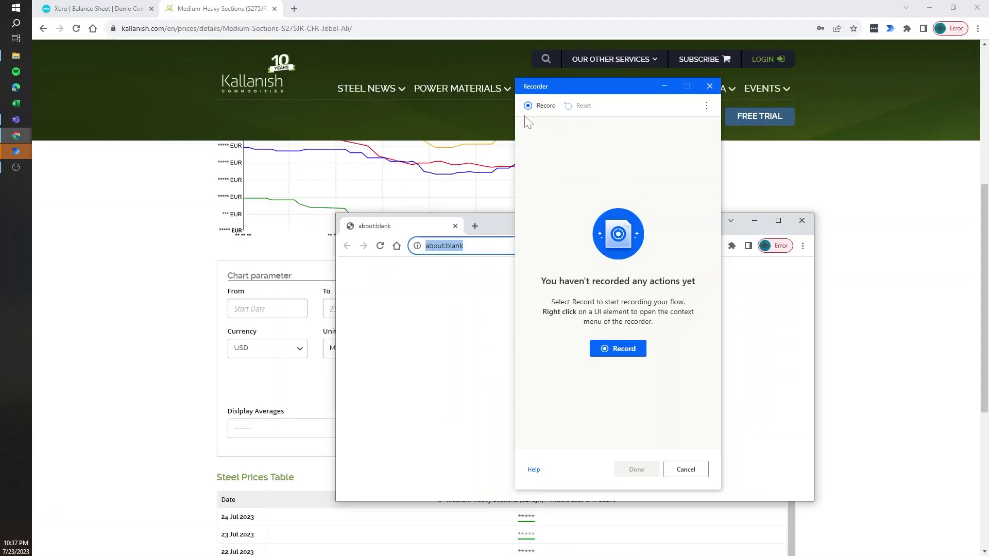
pyautogui.click(639, 178)
pyautogui.write('https://www.kallanish.com/en/prices/details/Medium-Sections-S275JR-CFR-Jebel-Ali/')
# Start recording and load the Kallanish price page in the new Chrome window
pyautogui.click(528, 105)
pyautogui.click(528, 105)
pyautogui.click(549, 29)
pyautogui.write('https://www.kallanish.com/en/prices/details/Medium-Sections-S275JR-CFR-Jebel-Ali/')
pyautogui.press('Return')
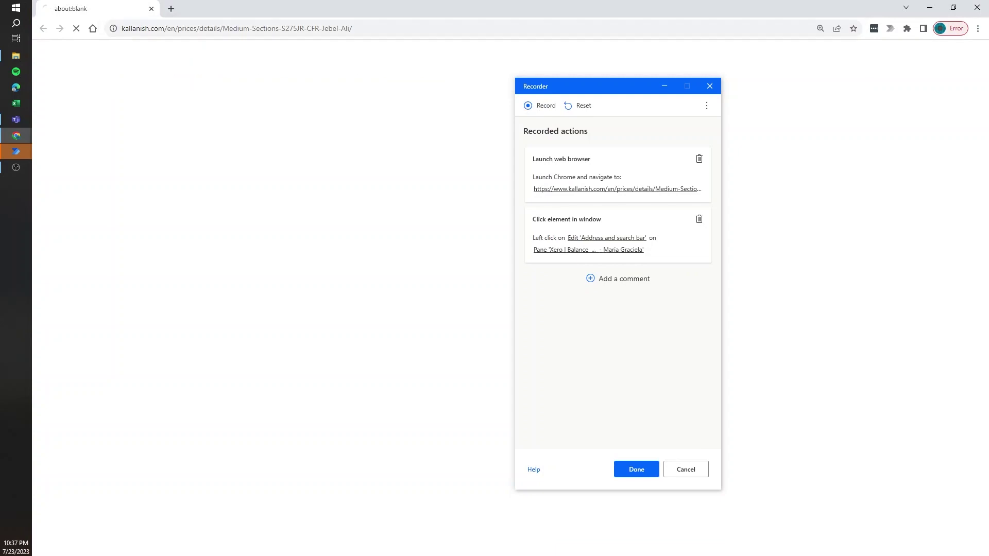
# While recording, enter 1/1/2023 as the Kallanish From date
pyautogui.moveTo(619, 81); pyautogui.dragTo(788, 79)
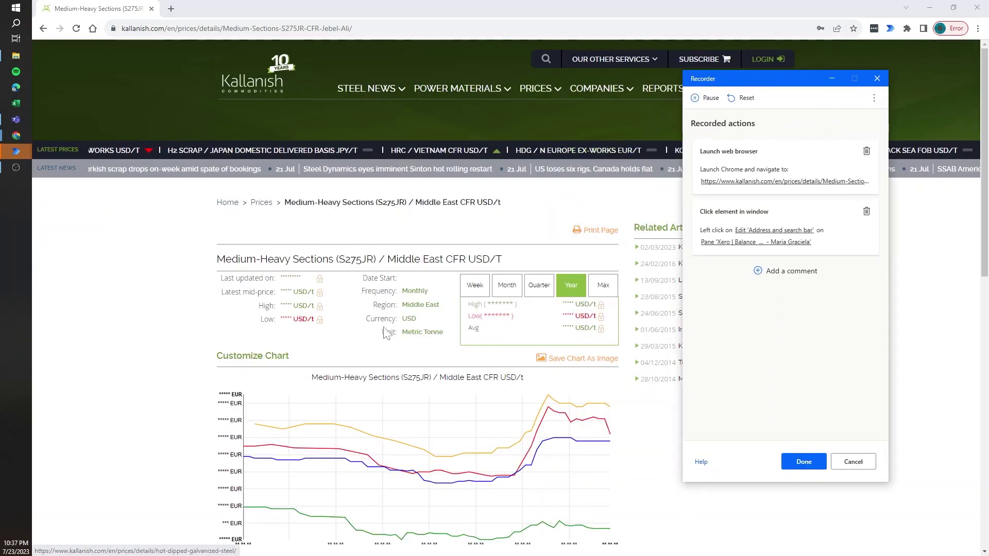
pyautogui.scroll(-6, 234, 278)
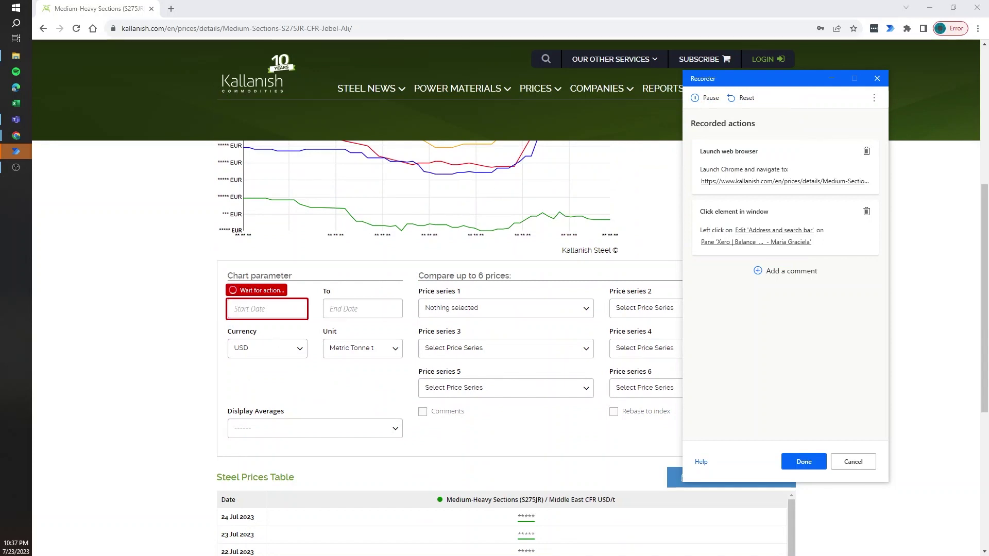
pyautogui.click(267, 309)
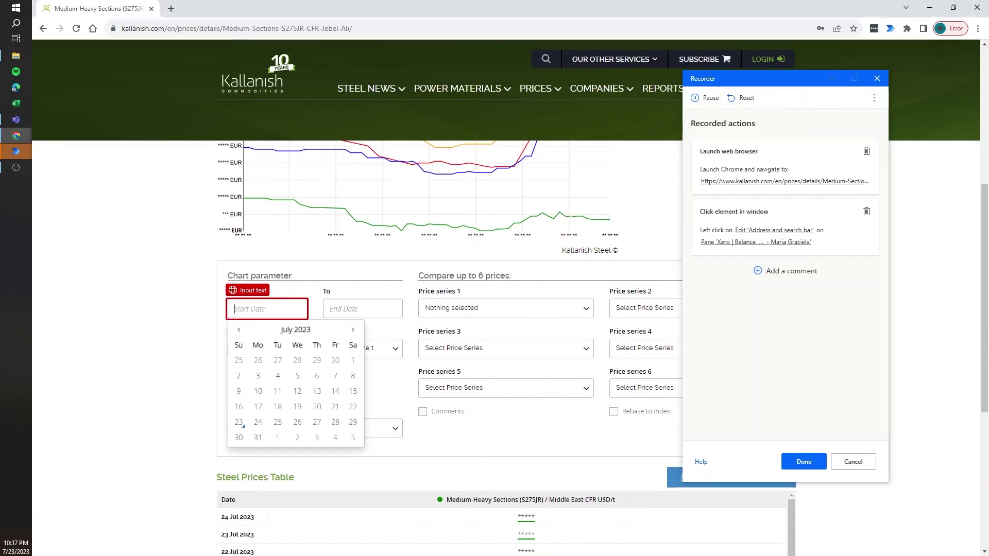
pyautogui.write('1/1/2023')
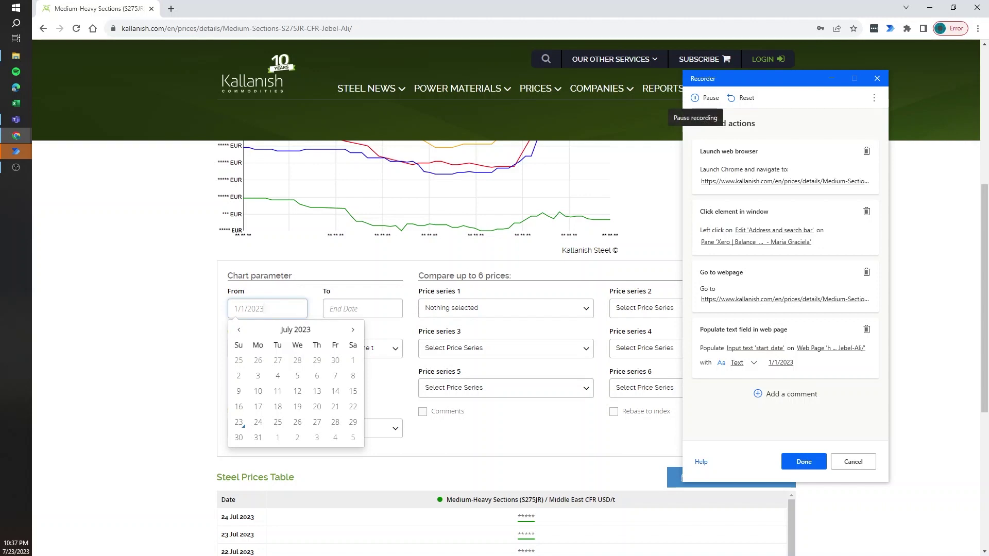
pyautogui.press('Tab')
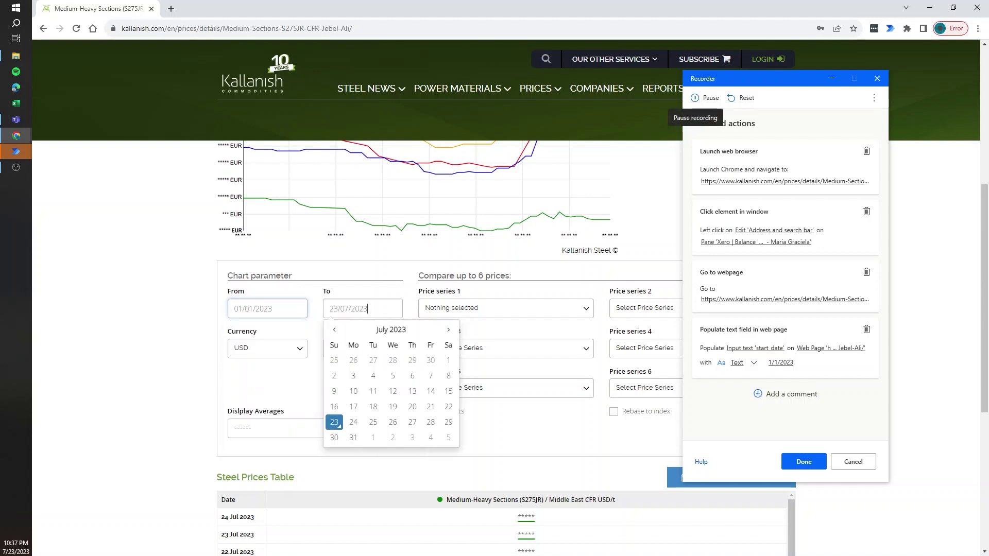
# Change the Kallanish To date to 23/02/2023 and close its calendar
pyautogui.click(363, 309)
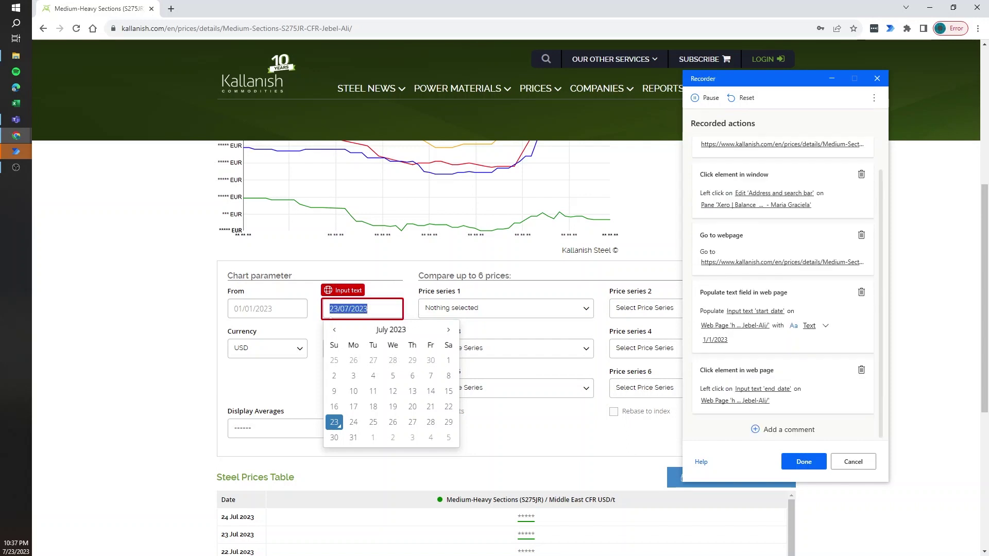
pyautogui.click(363, 309)
pyautogui.click(346, 309)
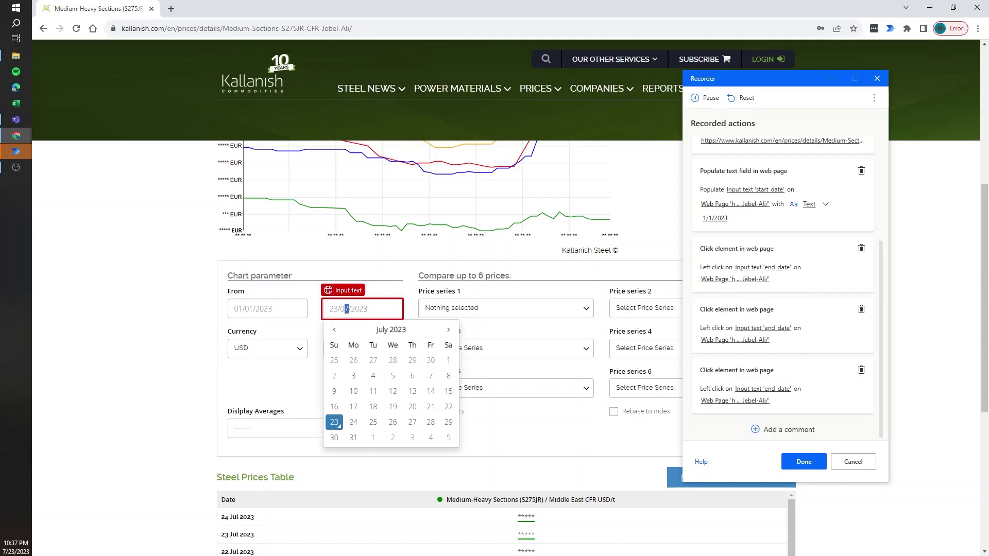
pyautogui.press('BackSpace')
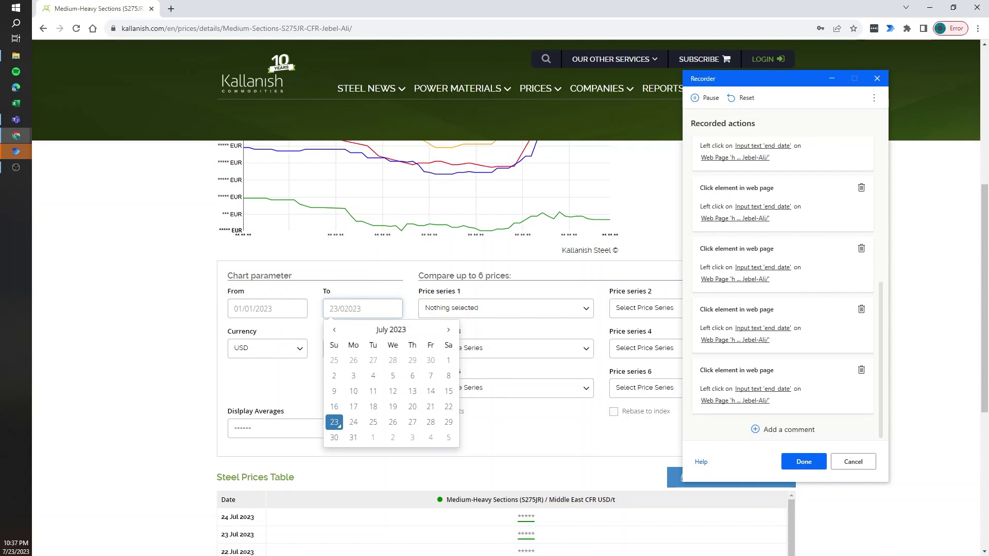
pyautogui.press('BackSpace')
pyautogui.write('2')
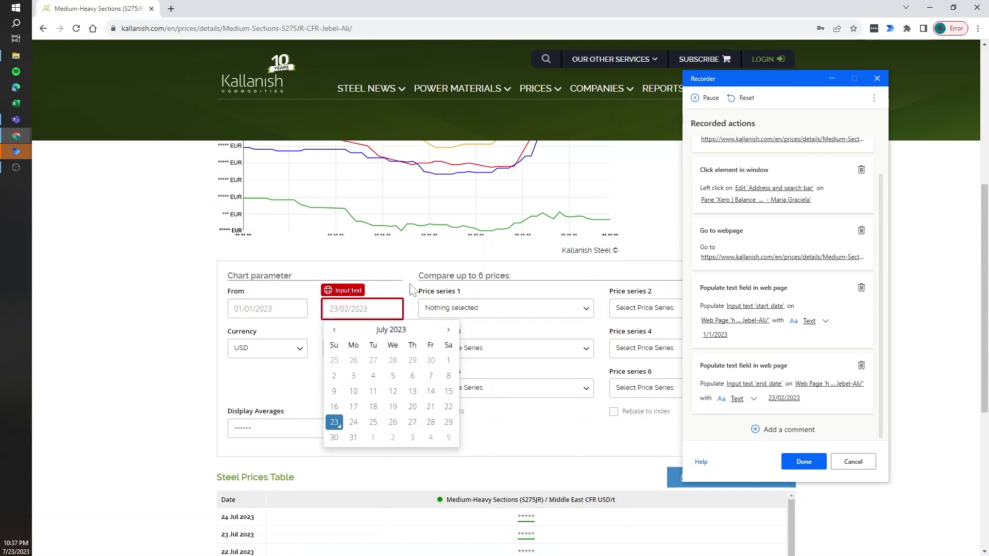
pyautogui.click(401, 228)
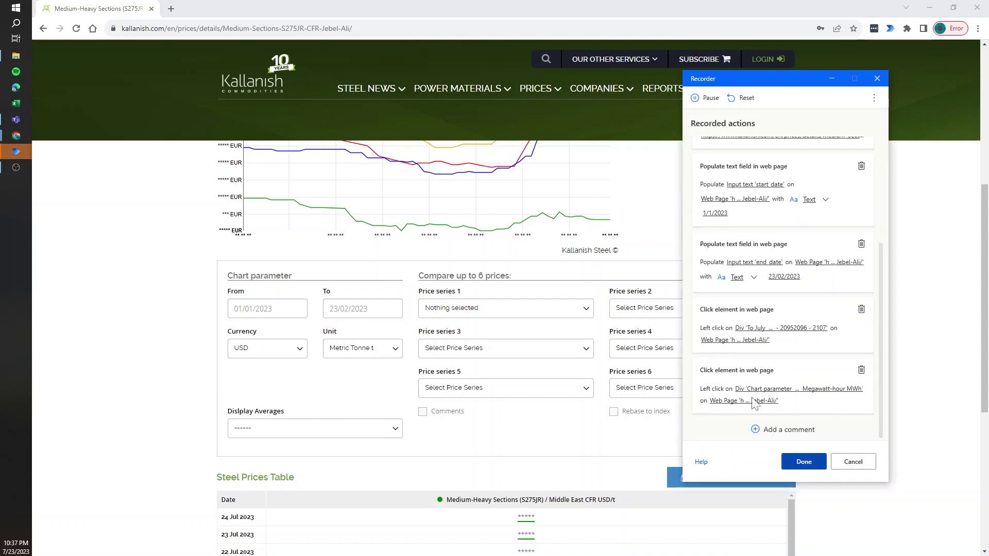
# Finish recording and select the stray address-bar click and go-to-page steps
pyautogui.click(803, 461)
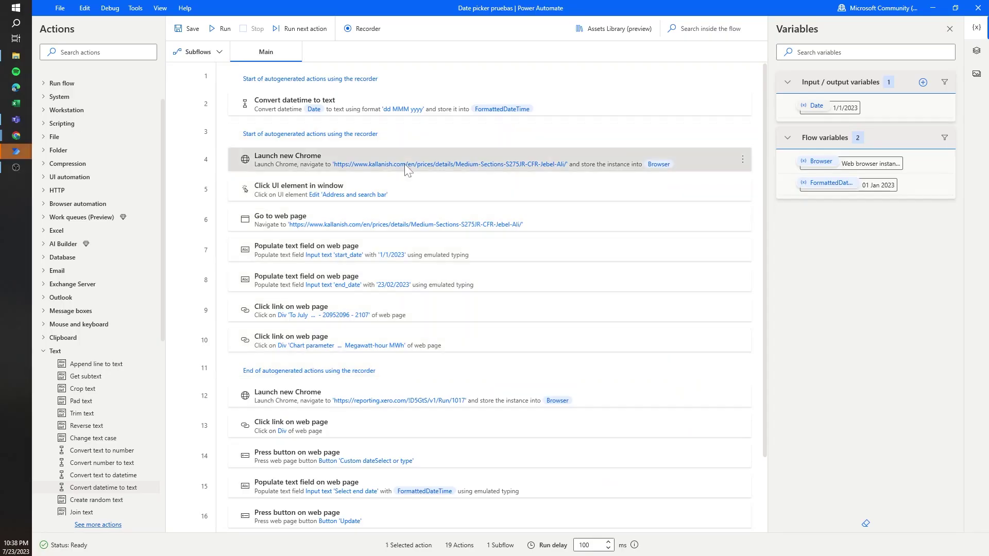
pyautogui.click(406, 190)
pyautogui.keyDown('shift'); pyautogui.click(411, 226); pyautogui.keyUp('shift')
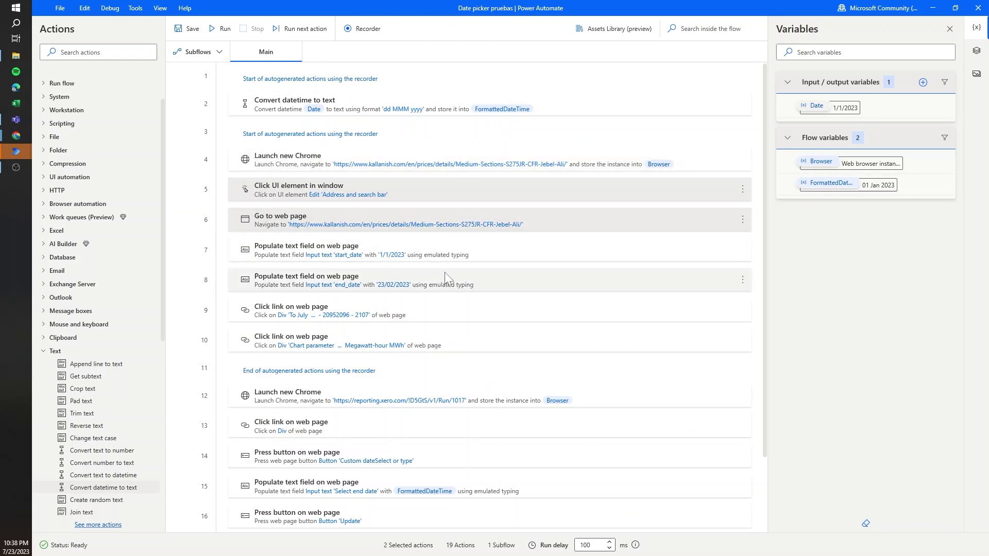
# Delete the two stray recorded steps from the flow
pyautogui.press('Delete')
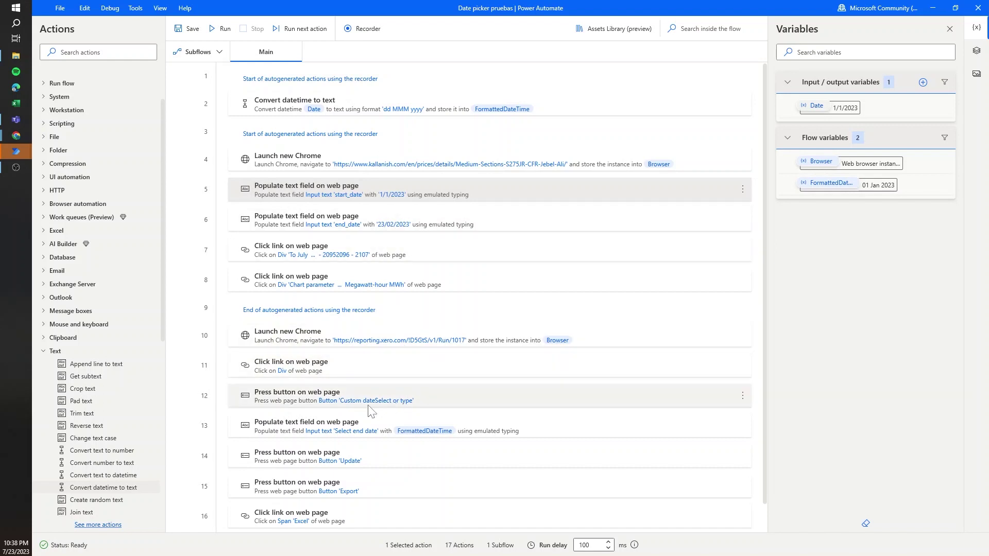
pyautogui.click(432, 435)
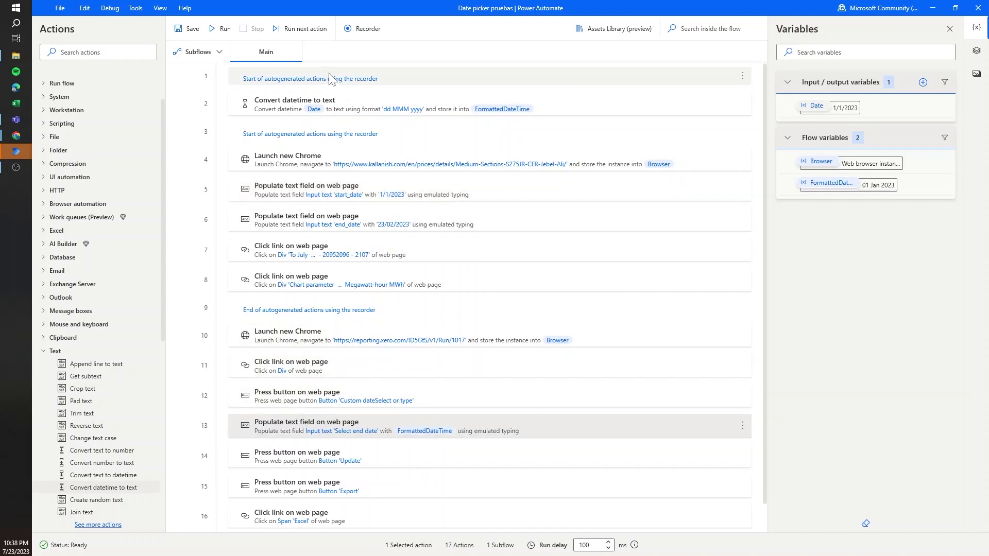
pyautogui.doubleClick(377, 109)
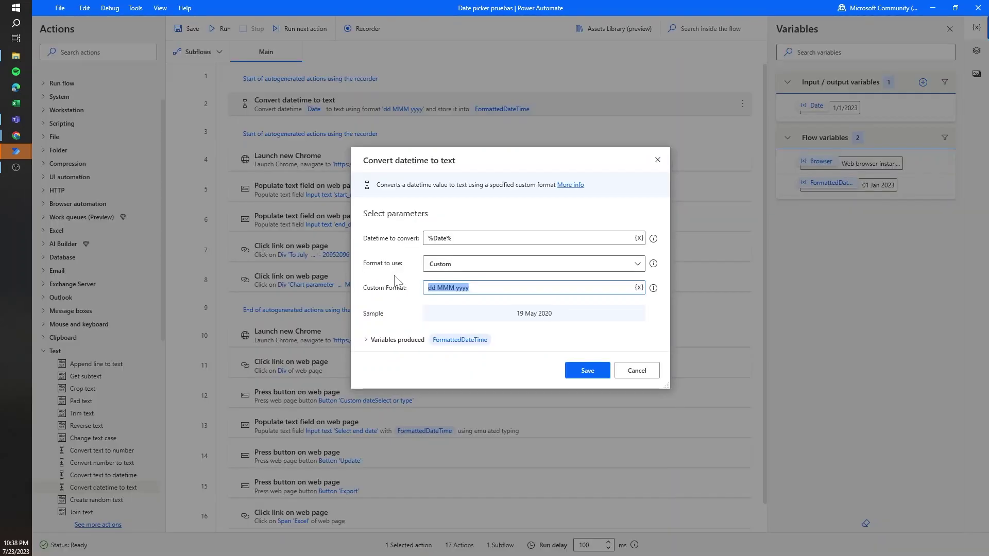
# Set the Convert datetime to text custom format to dd/MM/yyyy and save it
pyautogui.moveTo(524, 151); pyautogui.dragTo(516, 246)
pyautogui.write('dd/mmm')
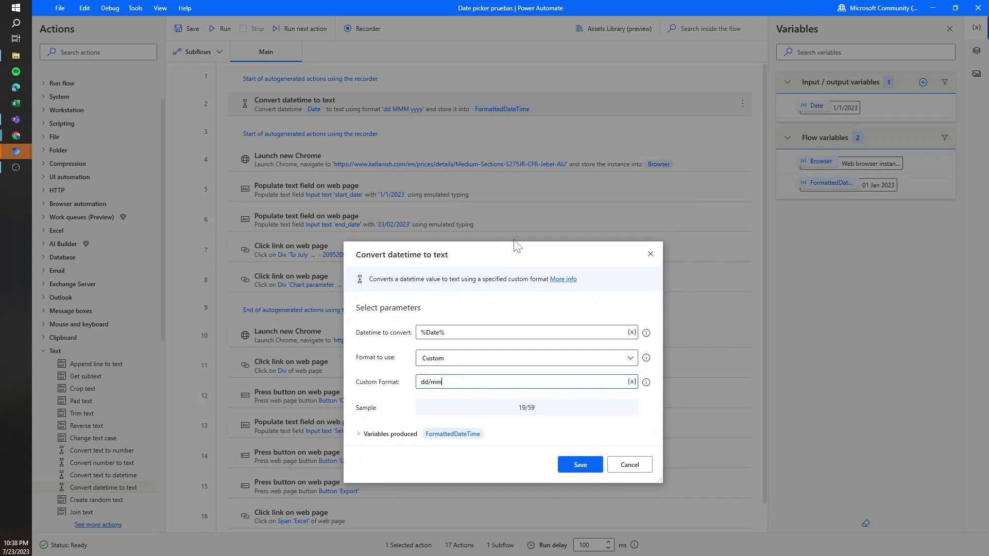
pyautogui.press('BackSpace')
pyautogui.write('MM/yyyy')
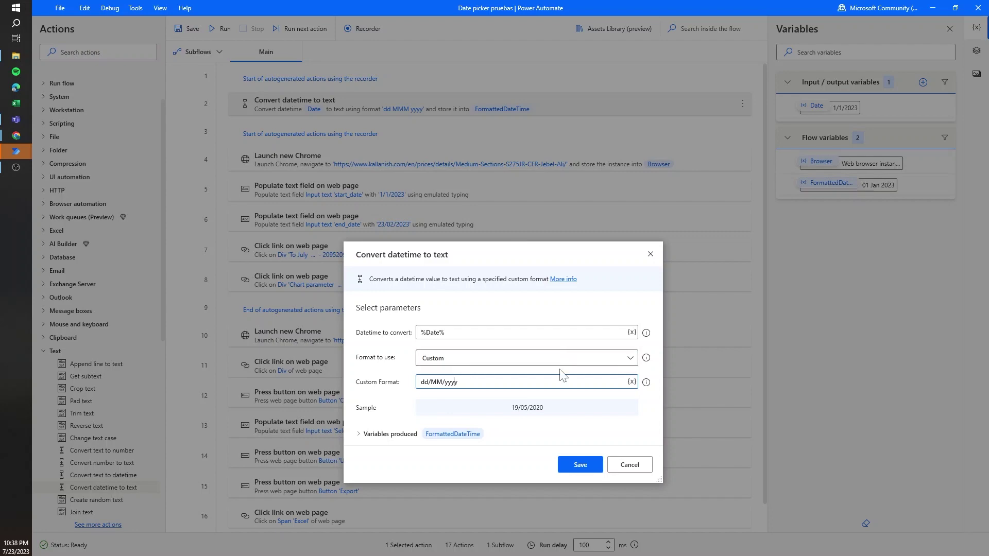
pyautogui.click(579, 465)
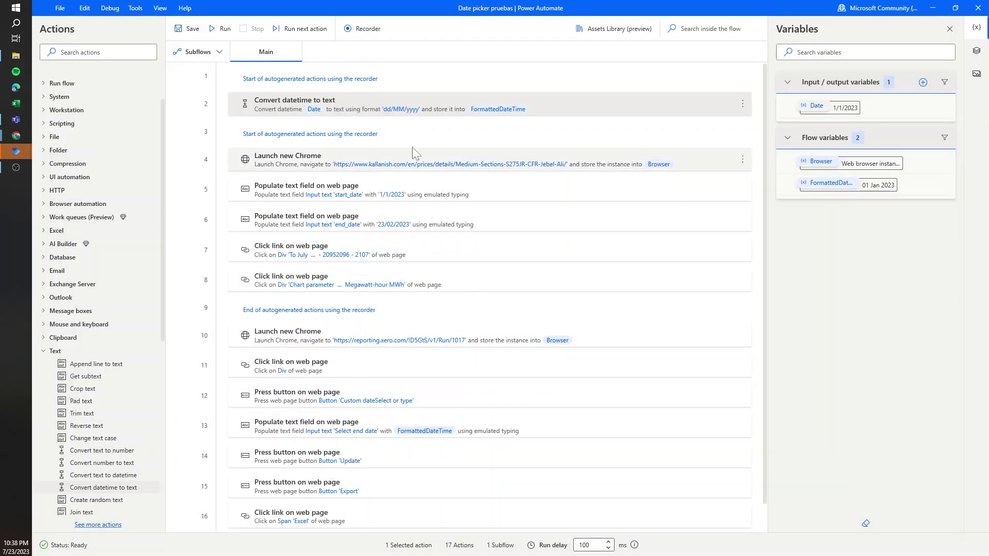
pyautogui.click(923, 83)
# Create a new input variable named DateEnd with the Text data type
pyautogui.click(851, 106)
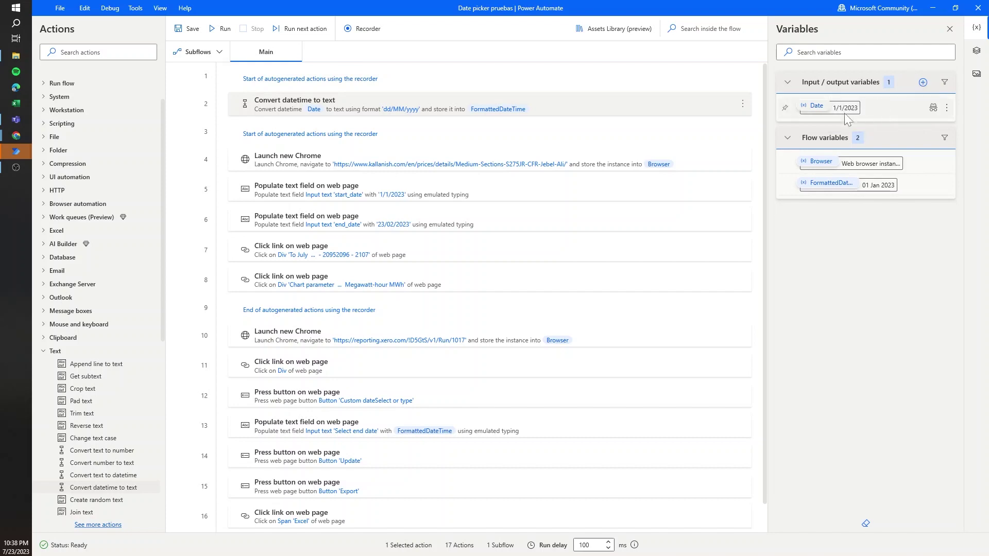
pyautogui.click(387, 217)
pyautogui.write('DateEnd')
pyautogui.hotkey('ctrl', 'a')
pyautogui.click(446, 281)
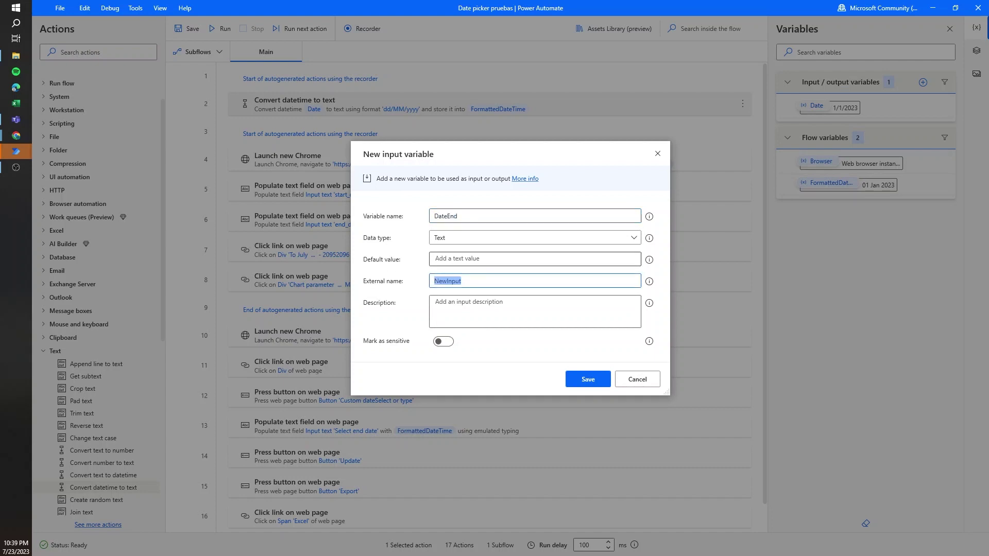
pyautogui.click(446, 238)
pyautogui.click(448, 257)
# Give DateEnd the default value 12/31/2023 and save the variable
pyautogui.click(435, 260)
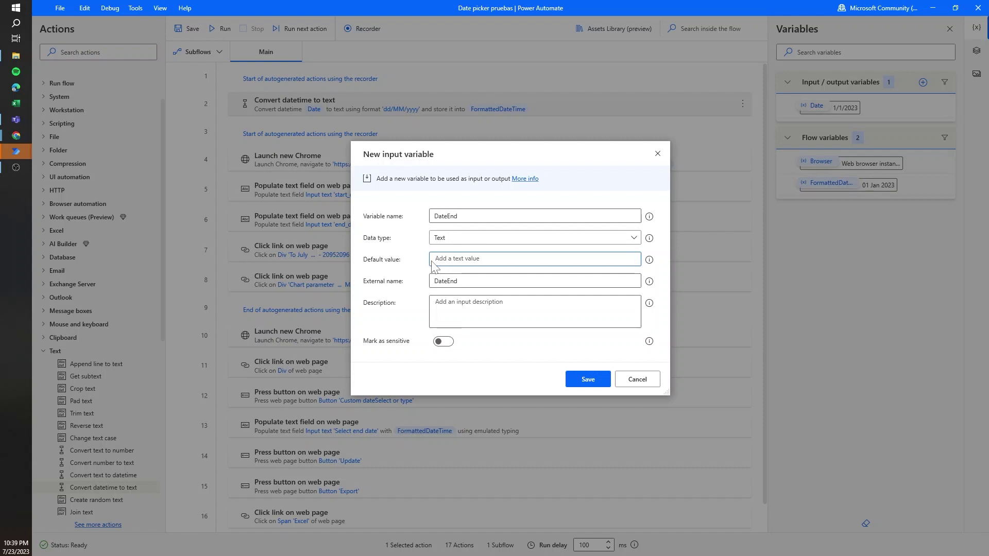
pyautogui.write('12/')
pyautogui.press('BackSpace')
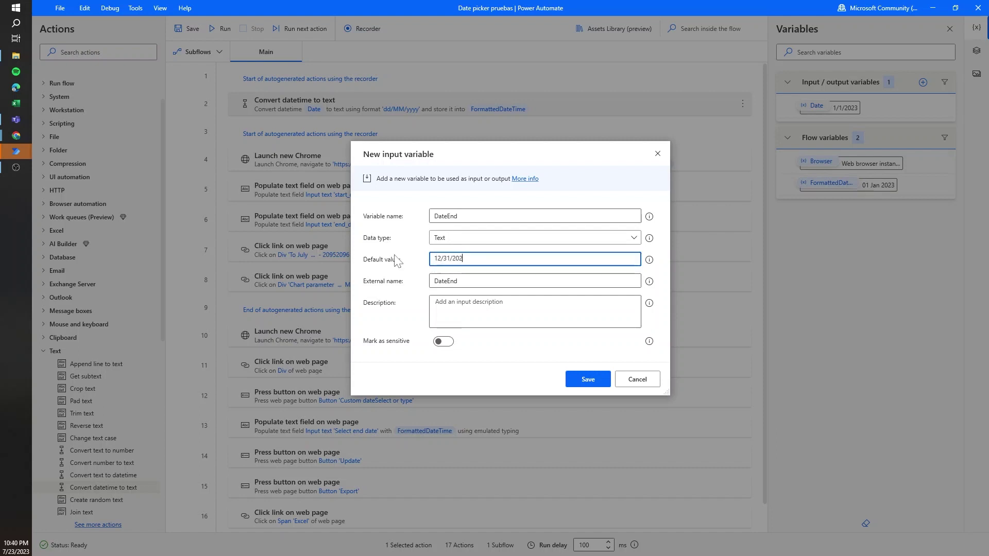
pyautogui.write('/31/2022')
pyautogui.press('BackSpace')
pyautogui.write('3')
pyautogui.click(586, 377)
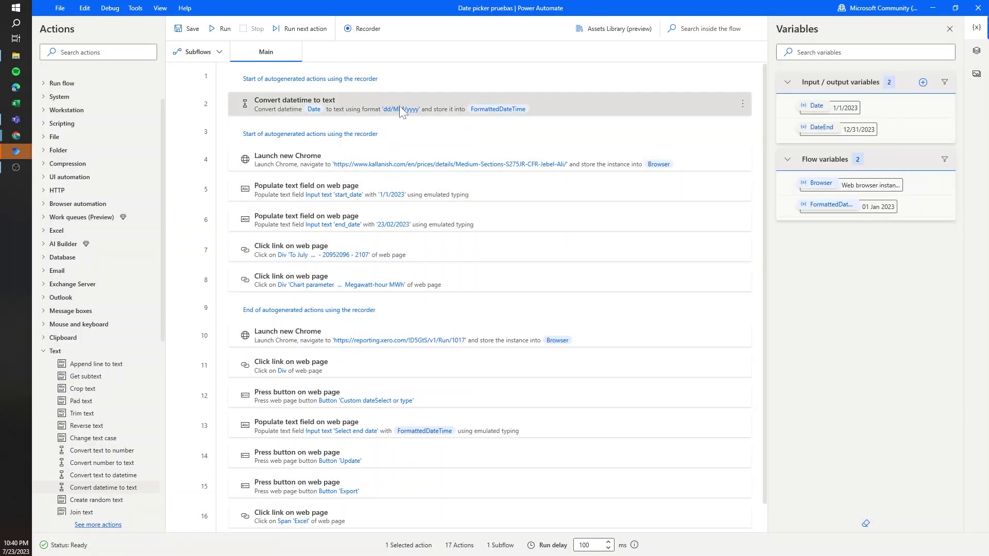
# Paste a copy of the date conversion action and set its Datetime to %DateEnd%
pyautogui.hotkey('ctrl', 'v')
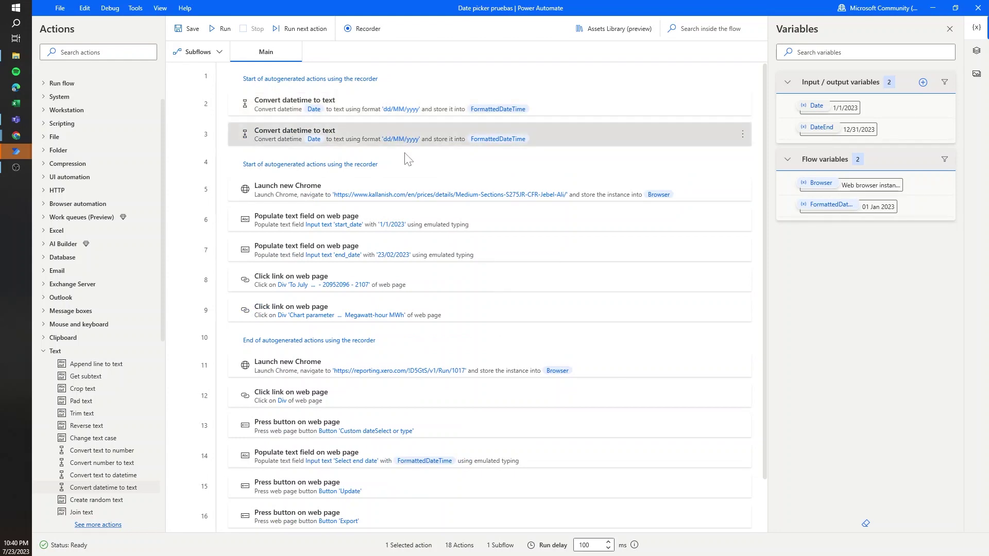
pyautogui.press('Return')
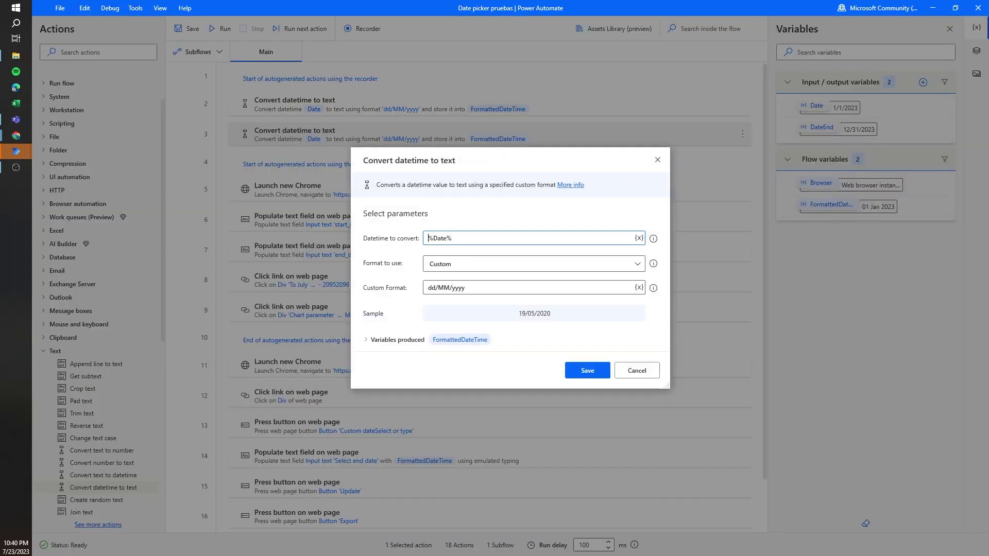
pyautogui.click(639, 238)
pyautogui.doubleClick(510, 337)
pyautogui.press('BackSpace')
pyautogui.press('BackSpace')
pyautogui.press('BackSpace')
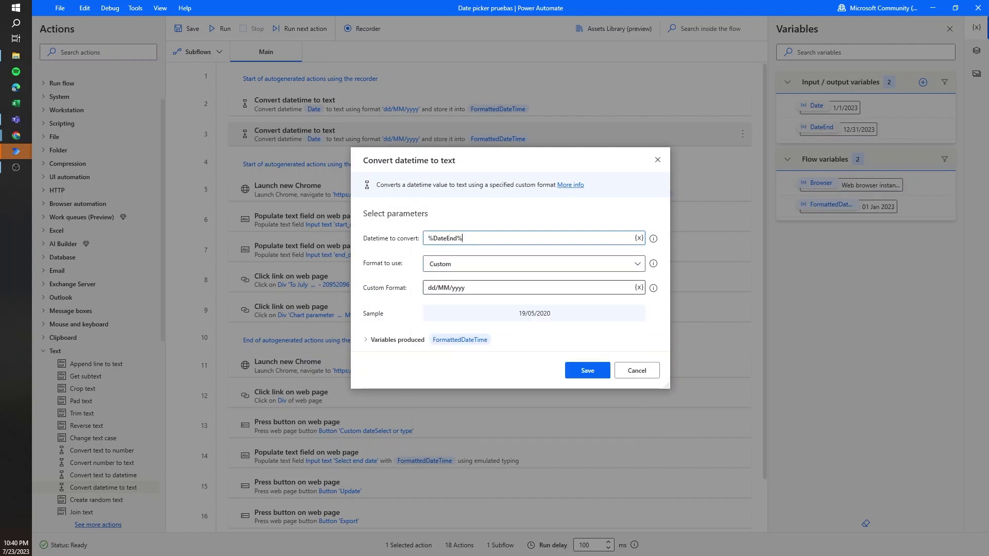
pyautogui.click(484, 341)
# Rename the copy's output variable to FormattedDateTimeEnd and save the action
pyautogui.click(480, 327)
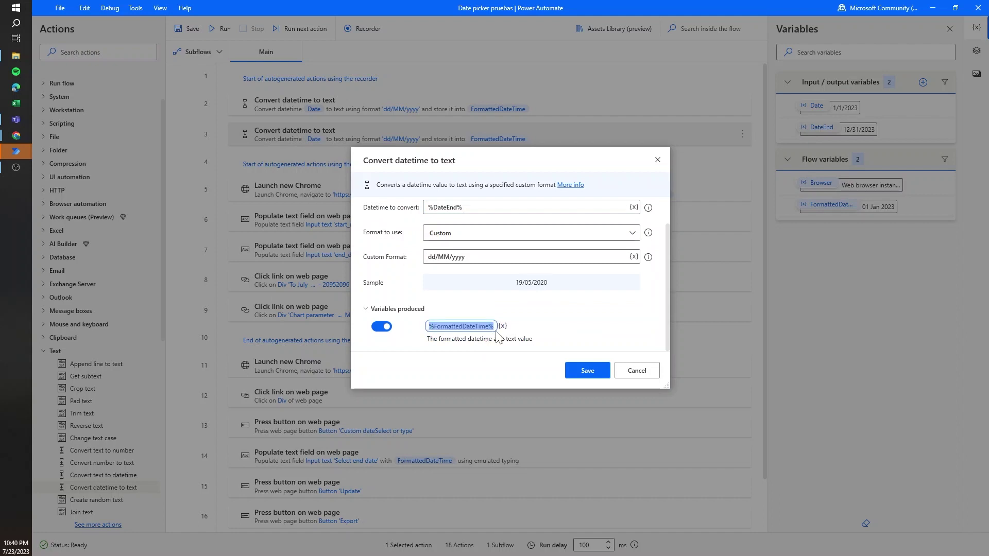
pyautogui.write('End')
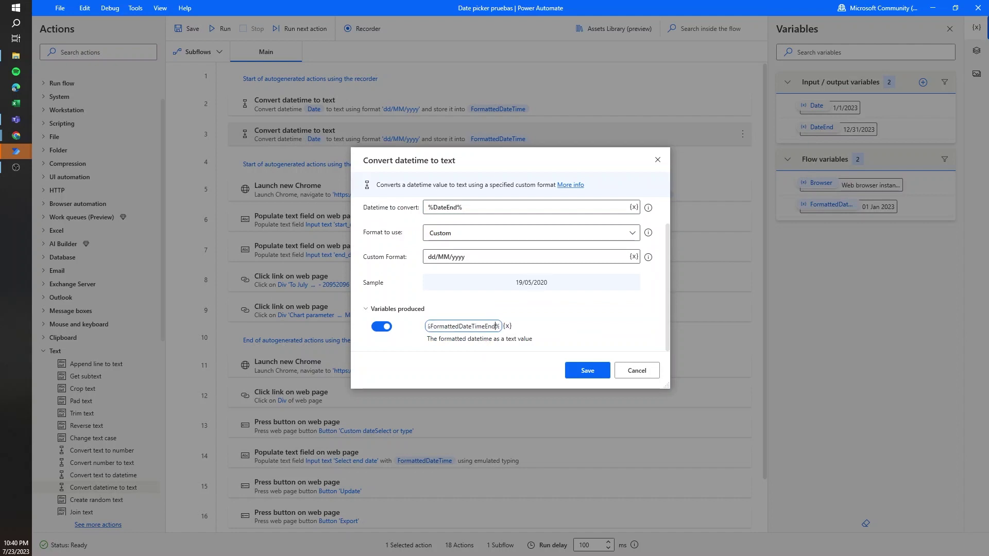
pyautogui.click(659, 344)
pyautogui.click(596, 373)
pyautogui.doubleClick(412, 225)
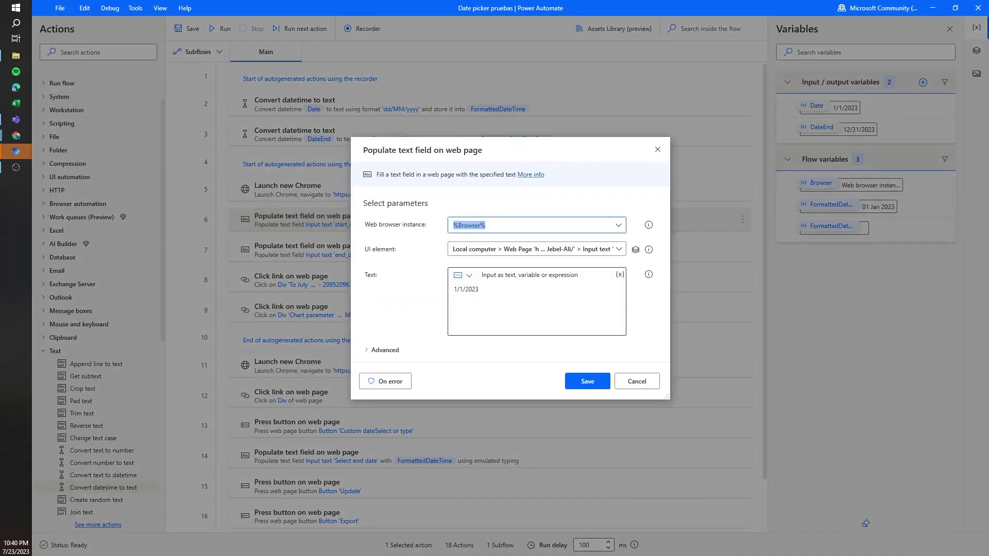
# Replace the fixed 1/1/2023 start_date text with %FormattedDateTime%
pyautogui.moveTo(482, 290); pyautogui.dragTo(419, 286)
pyautogui.press('BackSpace')
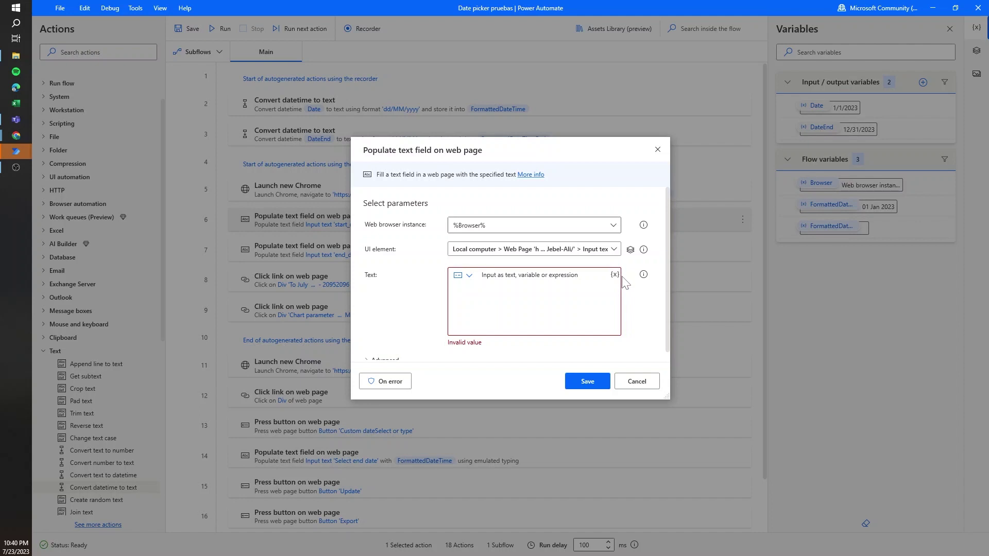
pyautogui.click(620, 275)
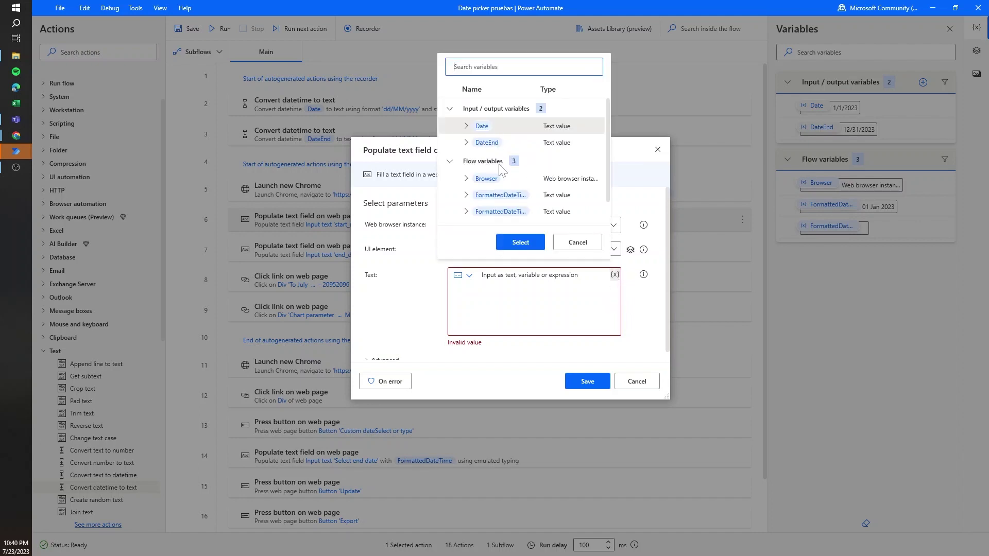
pyautogui.doubleClick(515, 195)
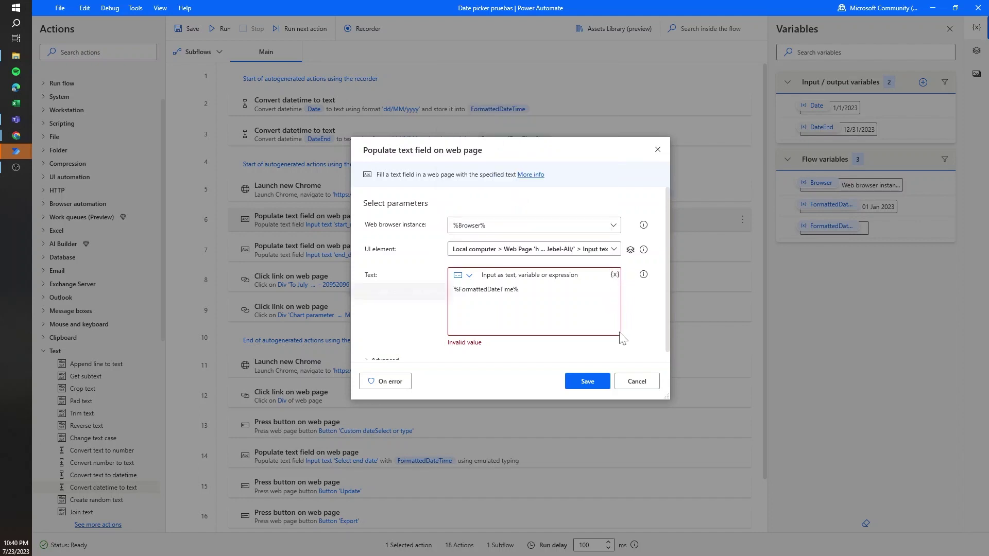
pyautogui.click(587, 381)
# Replace the fixed end_date text with %FormattedDateTimeEnd%
pyautogui.doubleClick(420, 253)
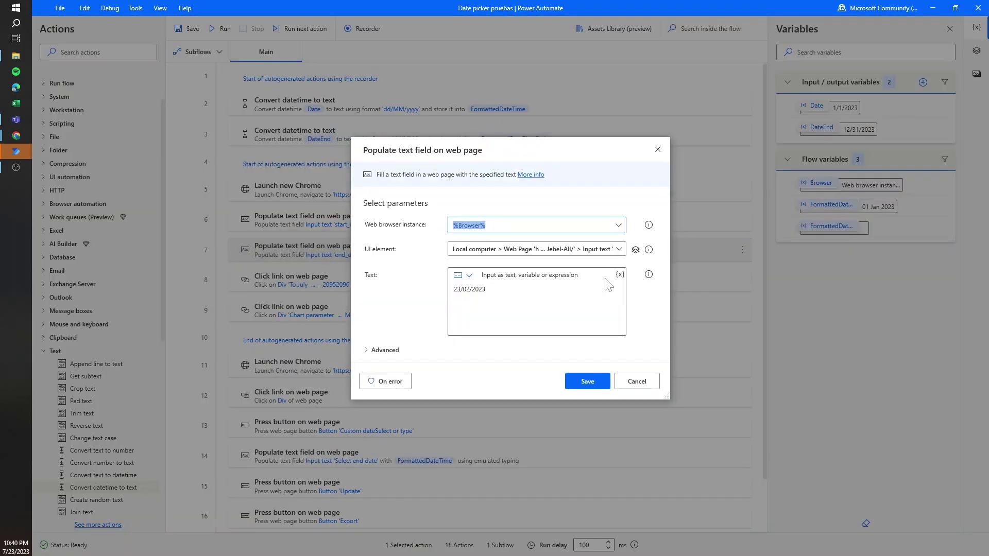
pyautogui.click(620, 274)
pyautogui.doubleClick(504, 428)
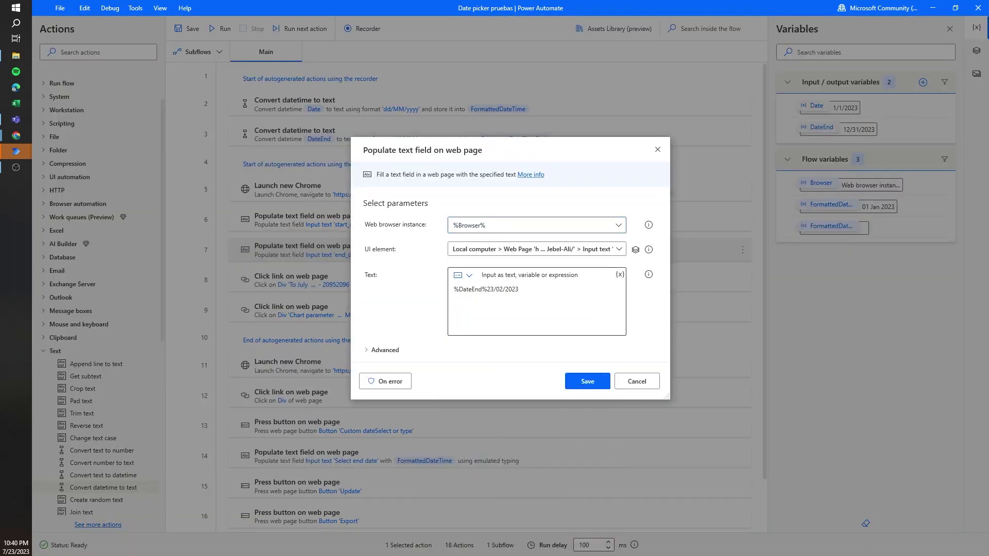
pyautogui.hotkey('ctrl', 'a')
pyautogui.press('BackSpace')
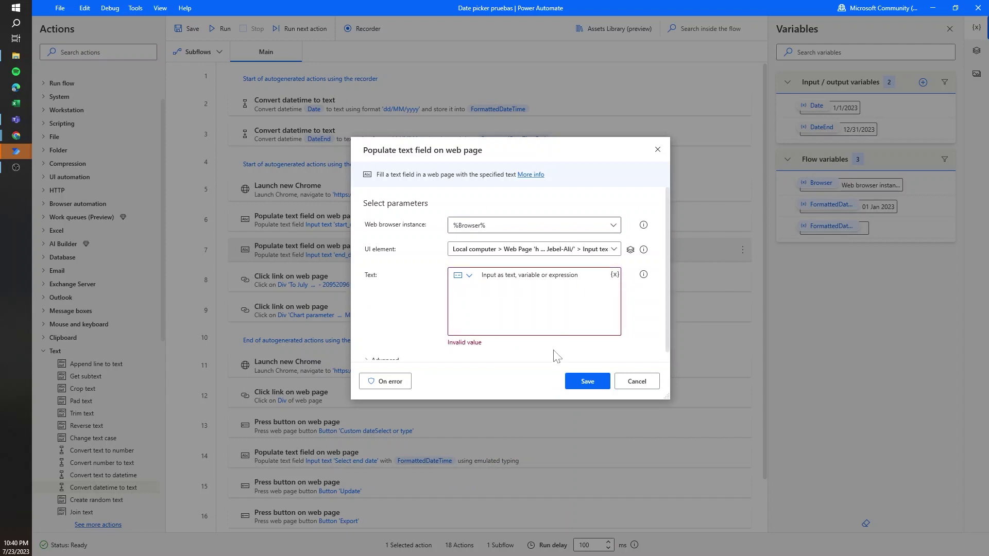
pyautogui.click(615, 275)
pyautogui.scroll(-2, 536, 171)
pyautogui.doubleClick(504, 211)
pyautogui.click(587, 381)
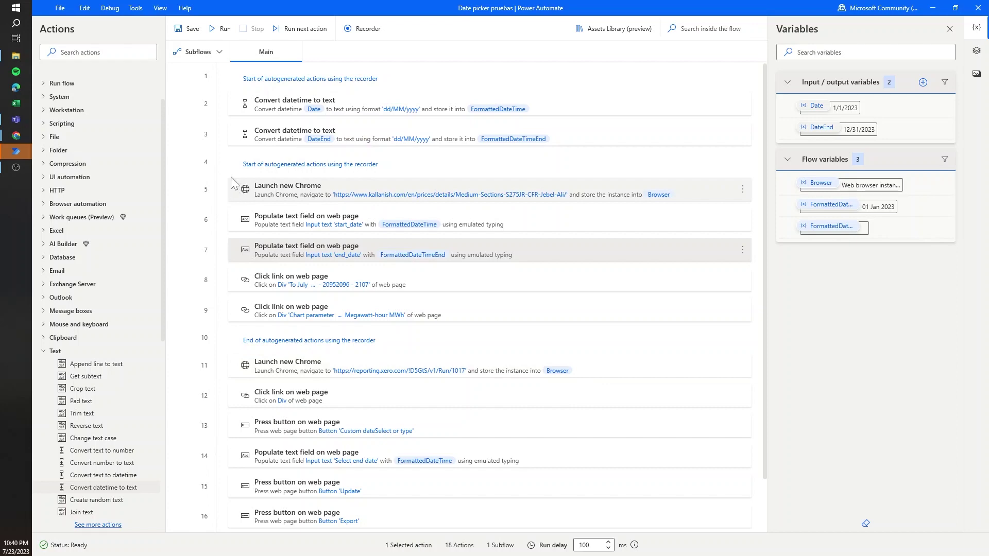
# Test-run the flow, then set Launch new Chrome's window state to Maximized
pyautogui.click(227, 29)
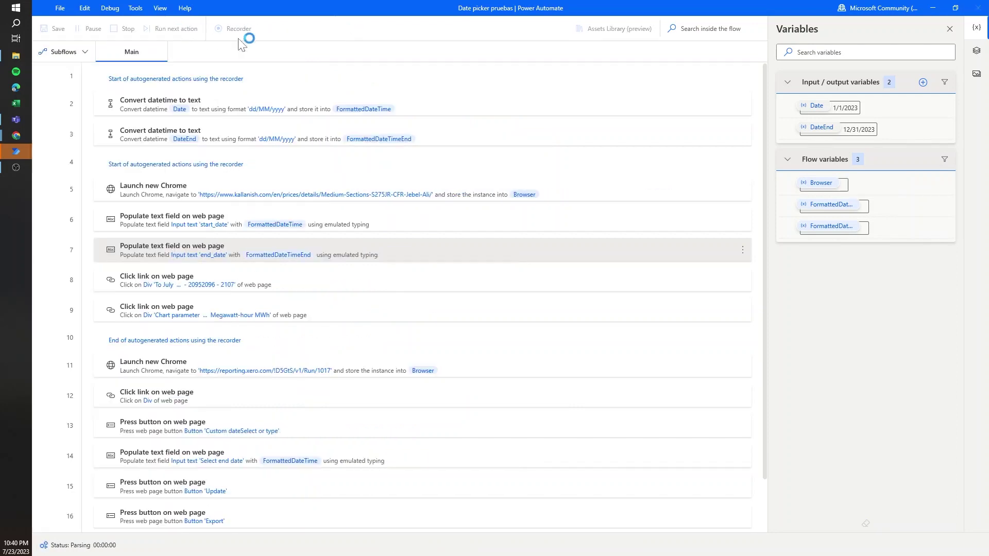
pyautogui.click(296, 198)
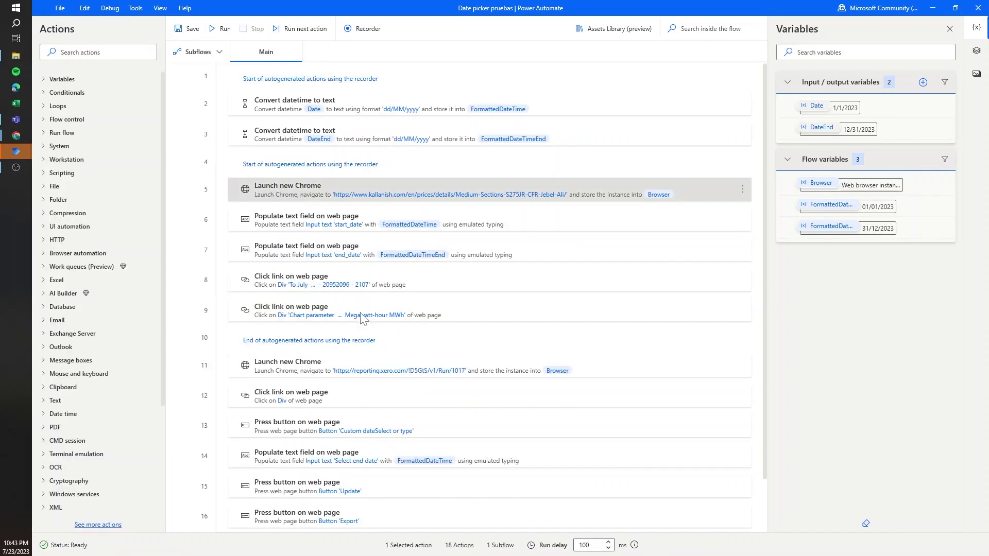
pyautogui.press('Return')
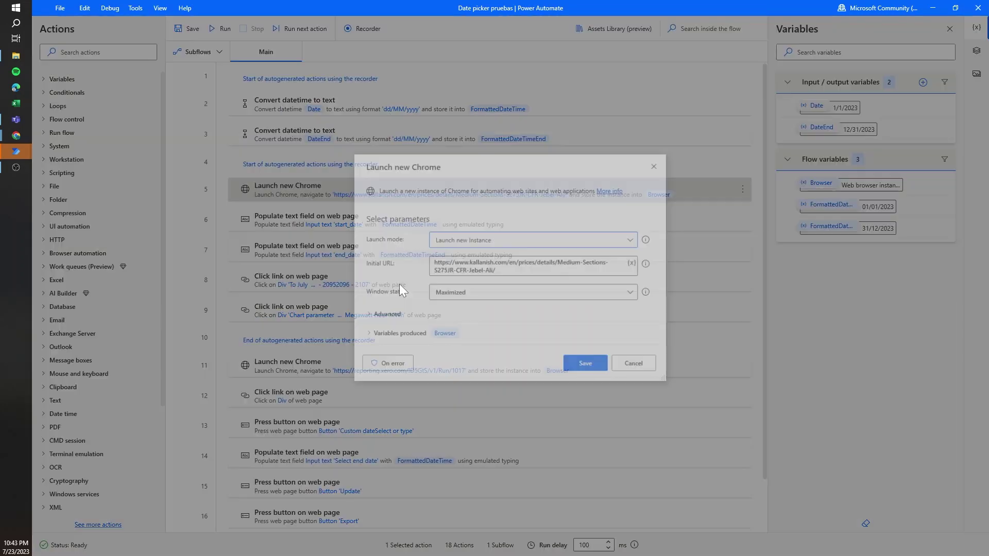
pyautogui.click(460, 295)
pyautogui.click(453, 323)
pyautogui.click(582, 365)
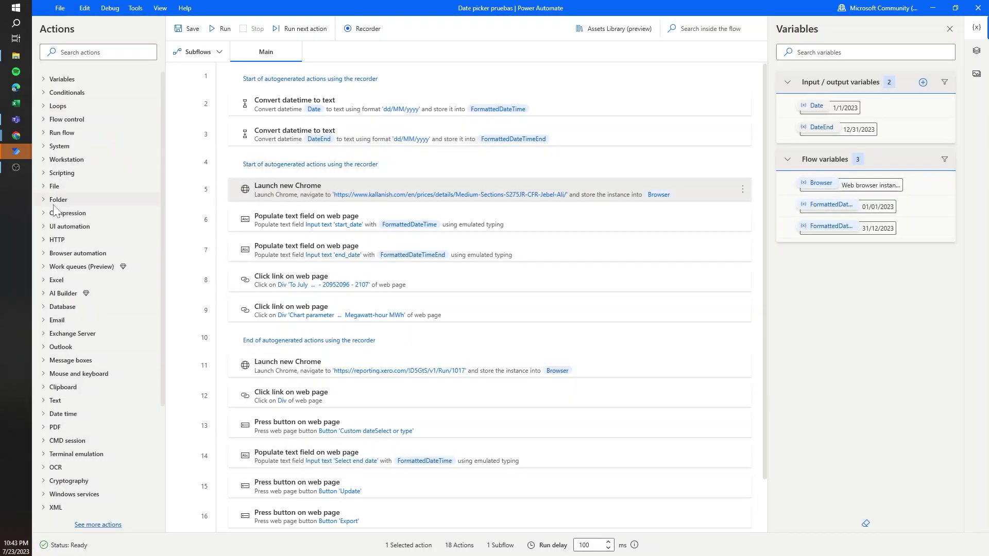
# Add a Stop flow action right after the two date-filling steps
pyautogui.click(77, 52)
pyautogui.write('s')
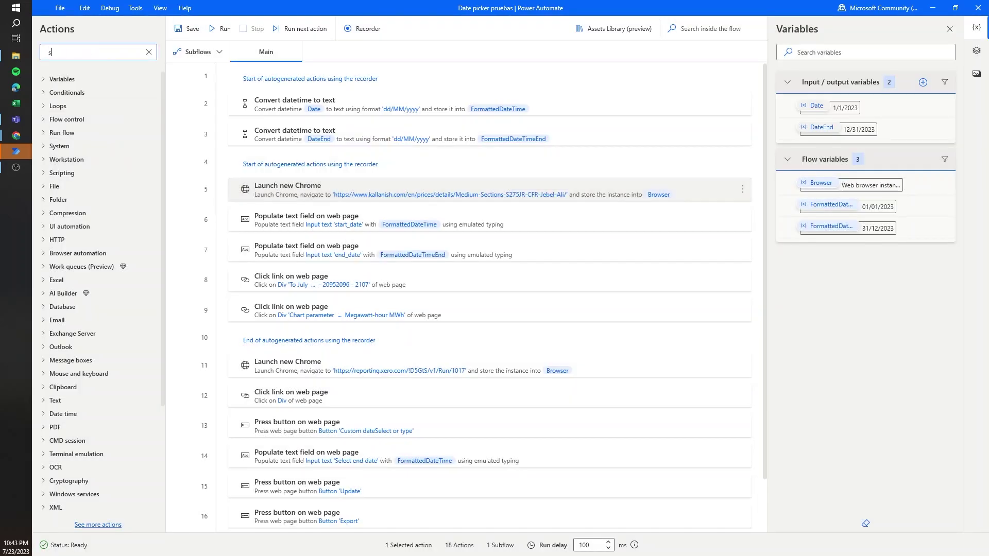
pyautogui.write('top')
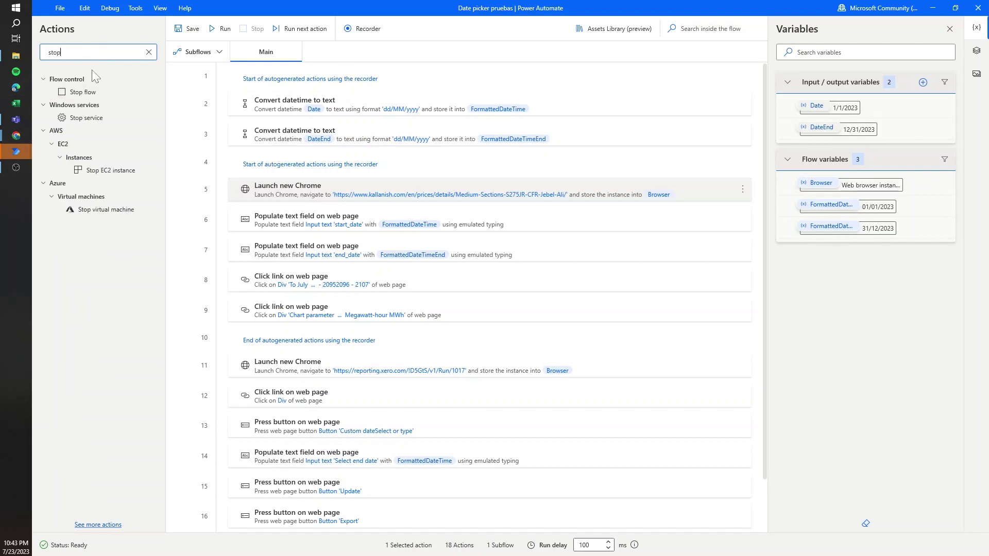
pyautogui.moveTo(88, 92); pyautogui.dragTo(384, 280)
pyautogui.click(566, 339)
# Rerun the flow and check Kallanish's From shows 01/01/2023 and To 31/12/2023
pyautogui.click(223, 29)
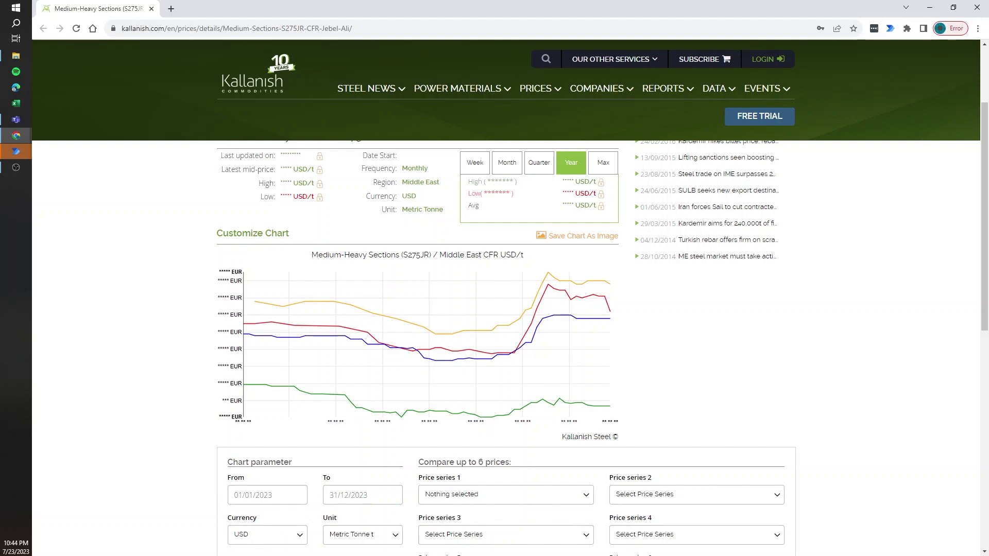
pyautogui.click(272, 501)
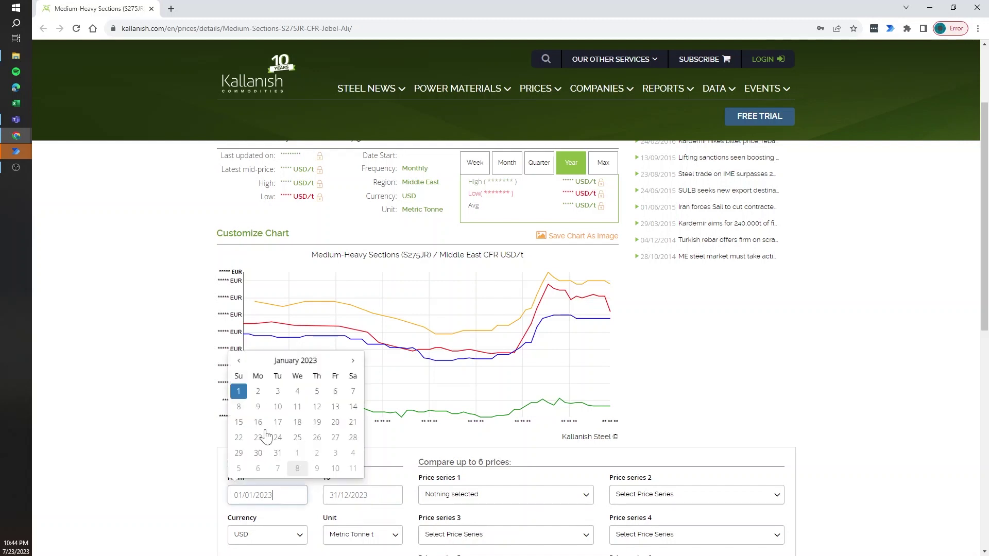